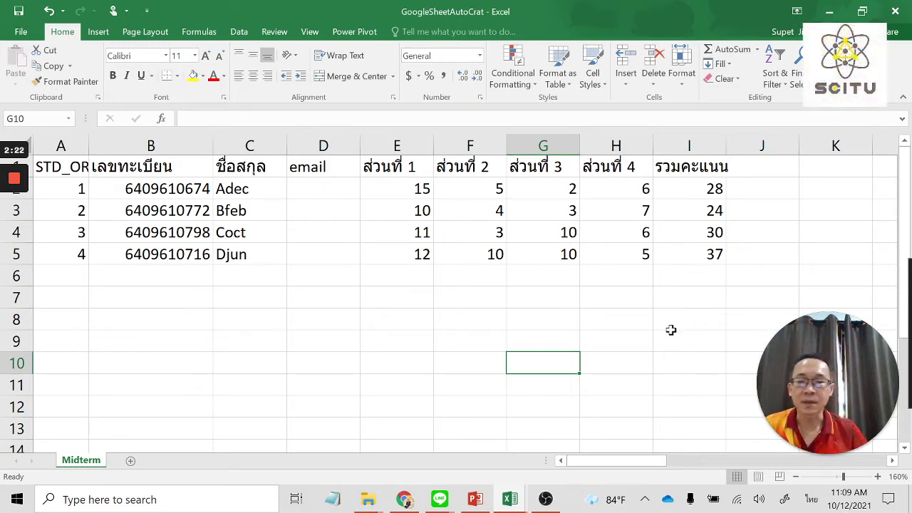
Select the Excel score table A1:I5, then open a new blank Chrome tab.
click(66, 171)
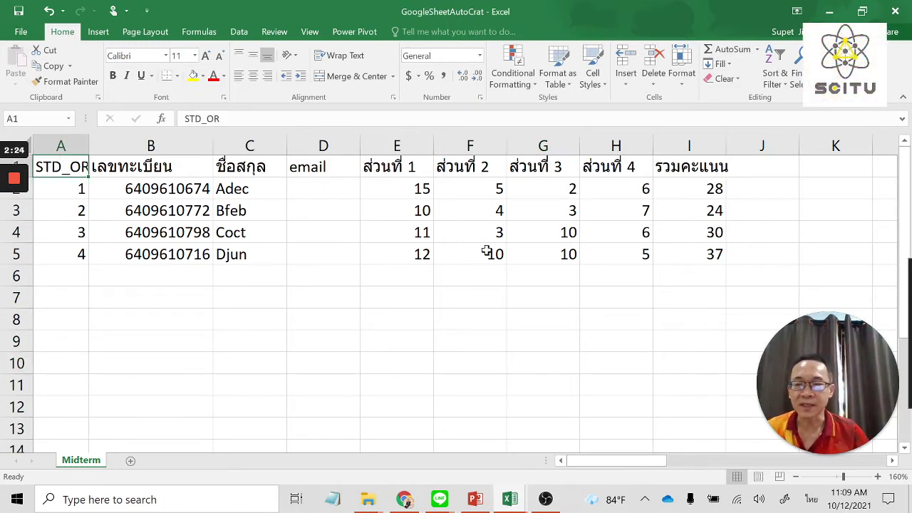
shift+click(694, 251)
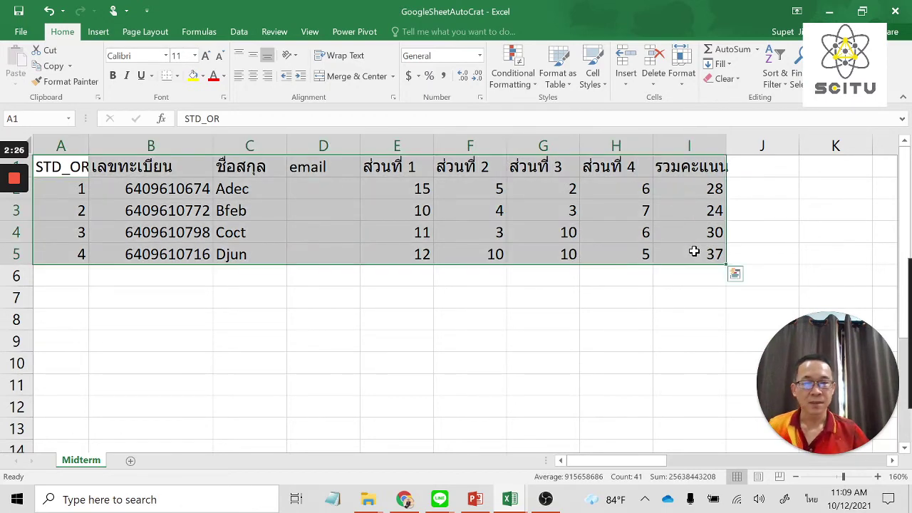
click(406, 500)
click(184, 12)
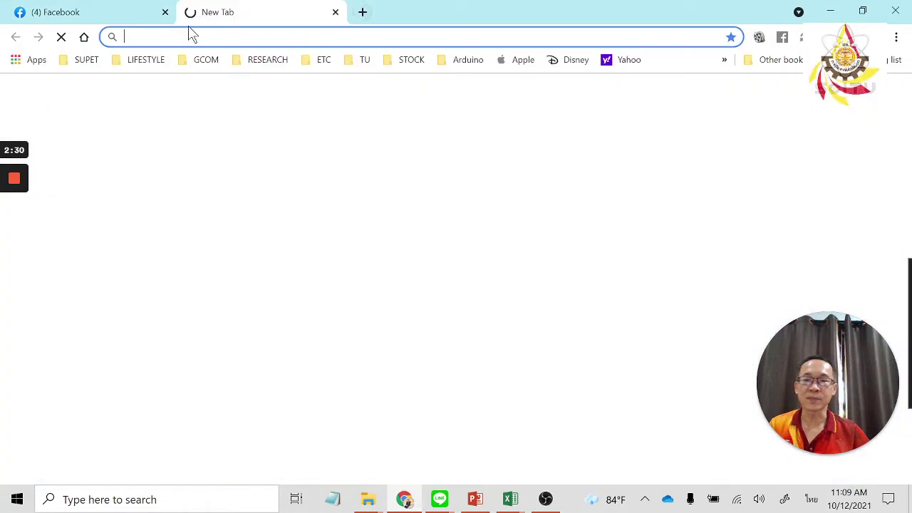
click(89, 63)
Go from the Google home page to Google Drive via the apps grid and open My Drive's temp folder.
click(107, 81)
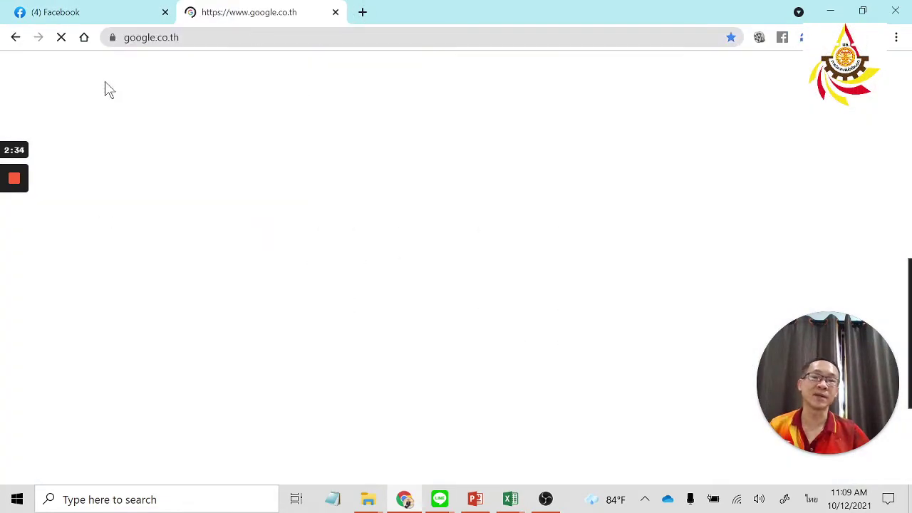
click(869, 72)
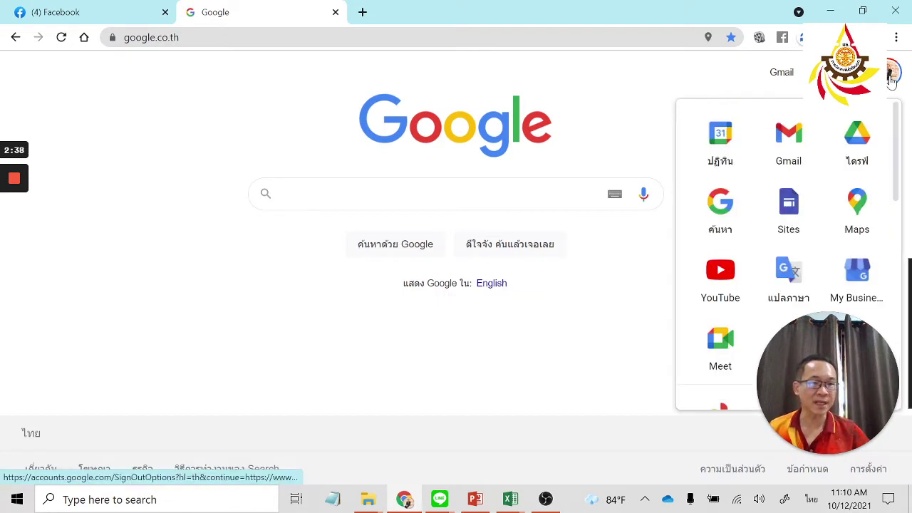
click(868, 151)
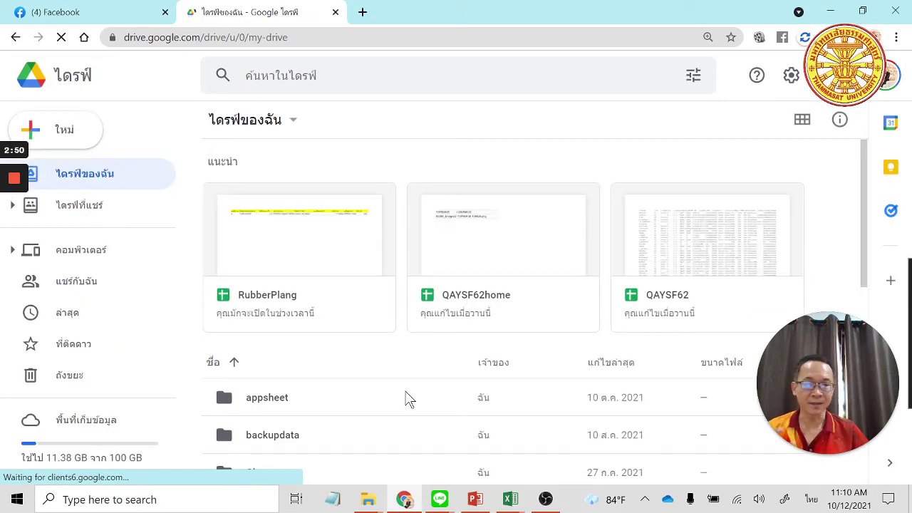
scroll(406, 397, down, 2)
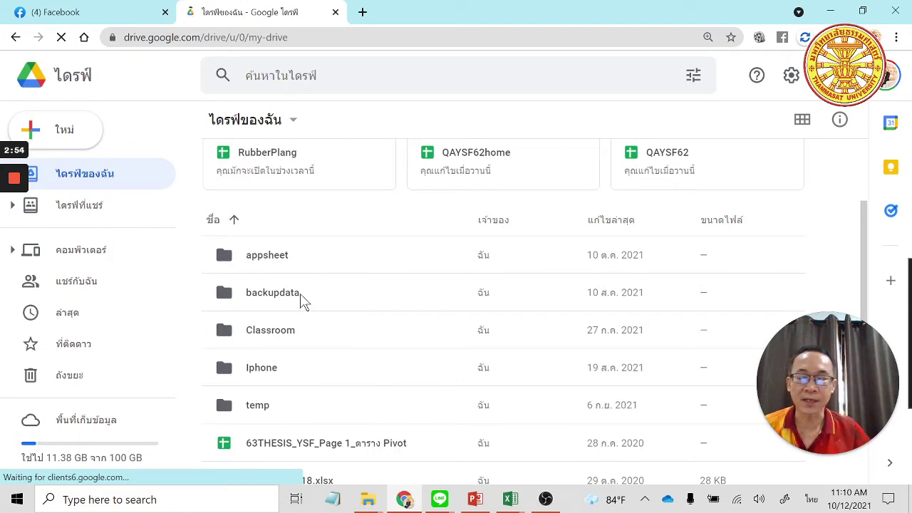
click(300, 297)
click(273, 405)
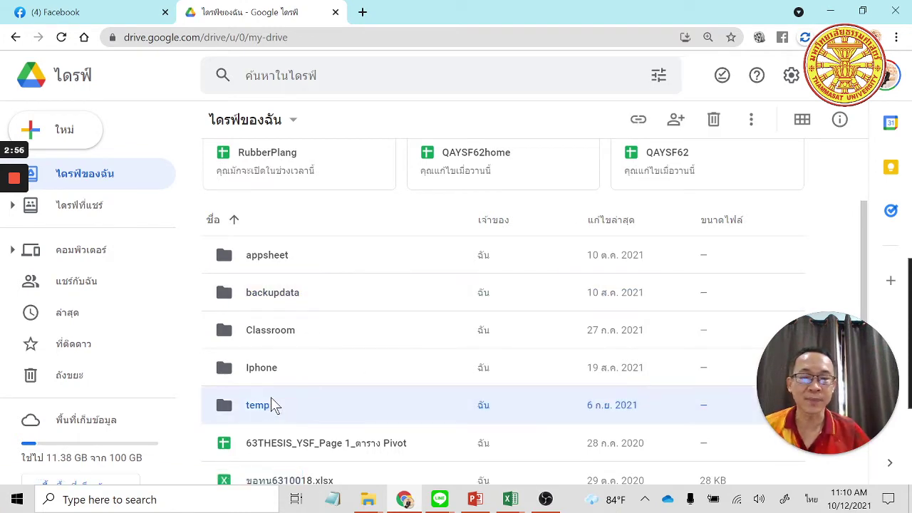
double_click(278, 405)
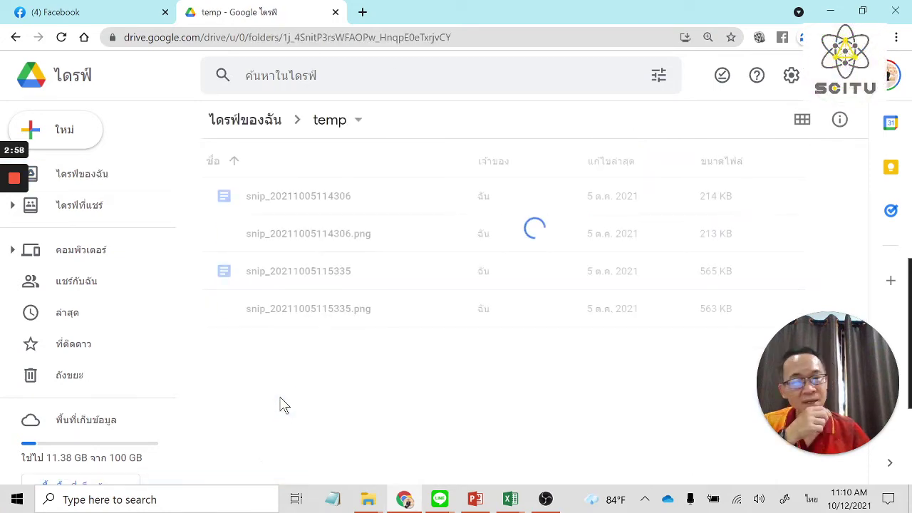
Create a new folder in temp, fixing its name to 6410RT270GIS.
right_click(311, 377)
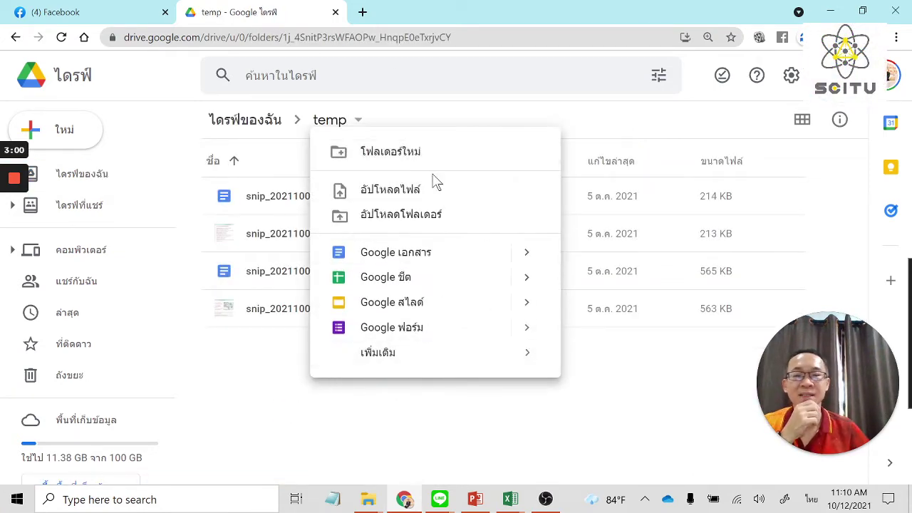
click(409, 151)
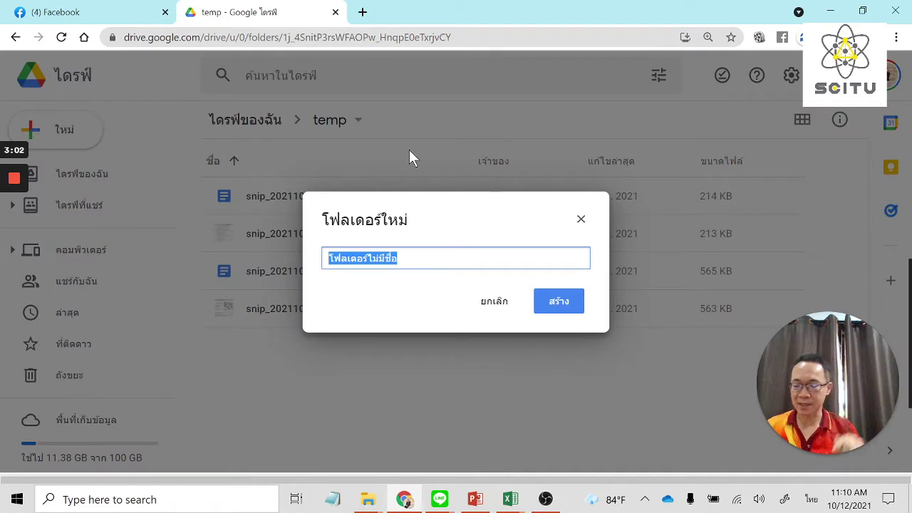
text(ทธ27)
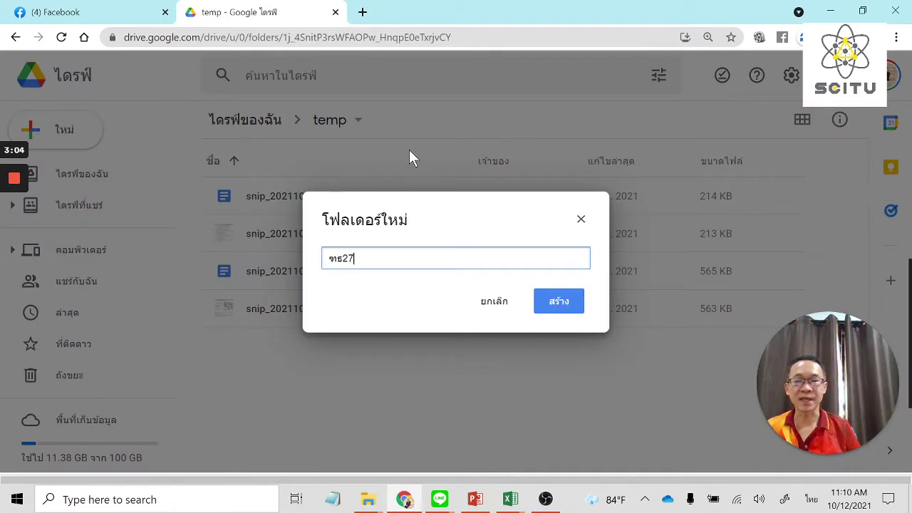
key(ctrl+a)
key(alt+shift)
text(RT270)
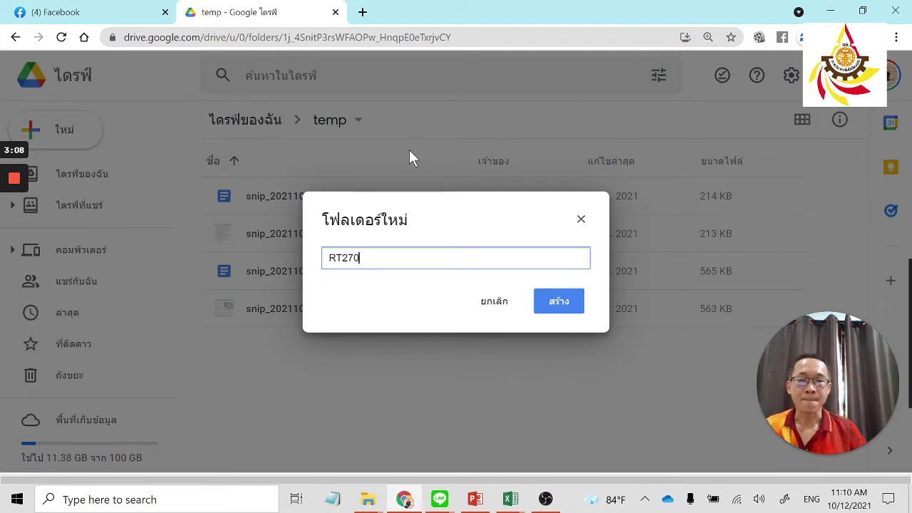
text(GIS)
key(Home)
text(6410)
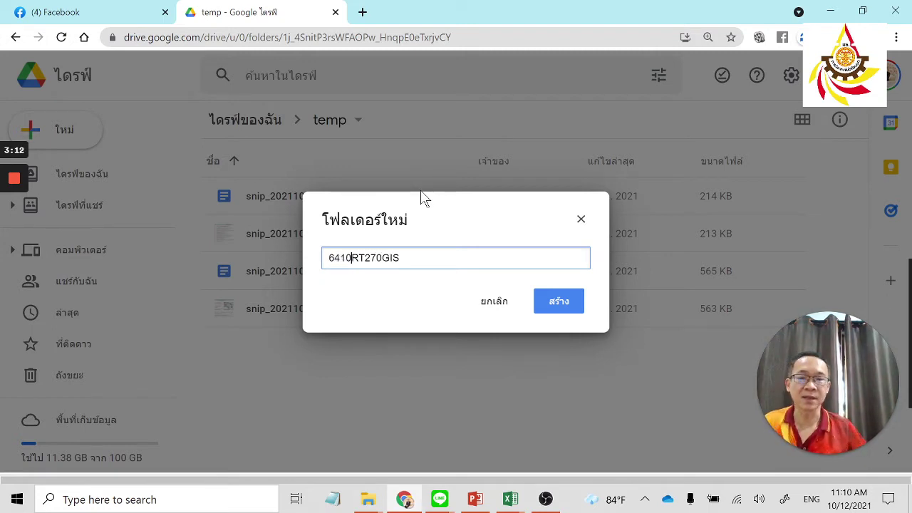
click(568, 301)
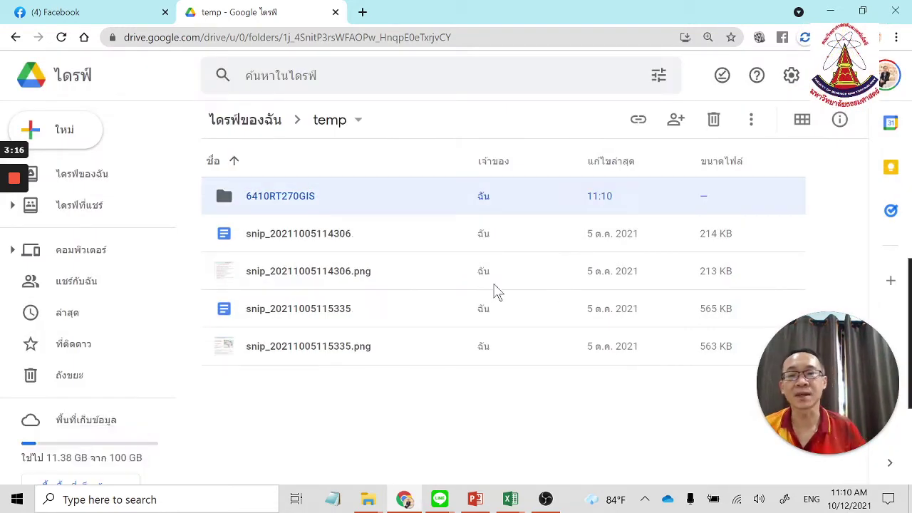
Inside the 6410RT270GIS folder, create a new blank Google Sheets spreadsheet.
double_click(325, 207)
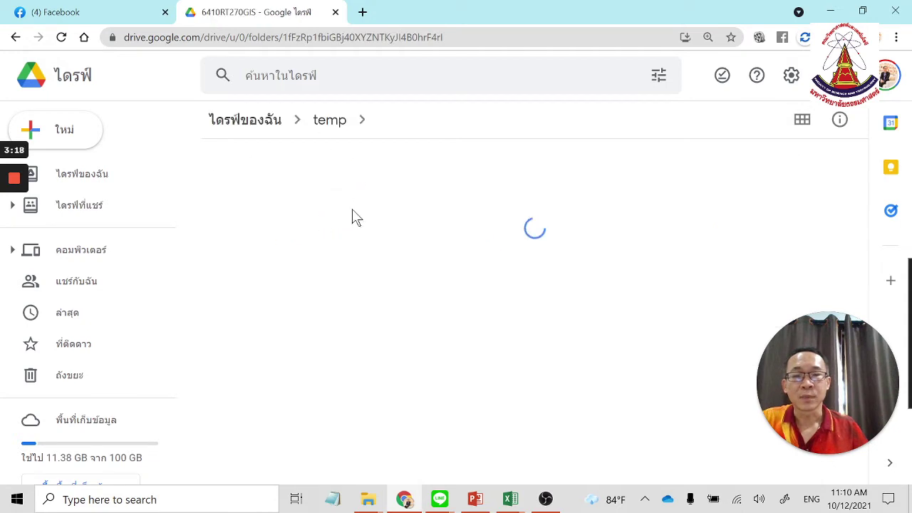
right_click(305, 242)
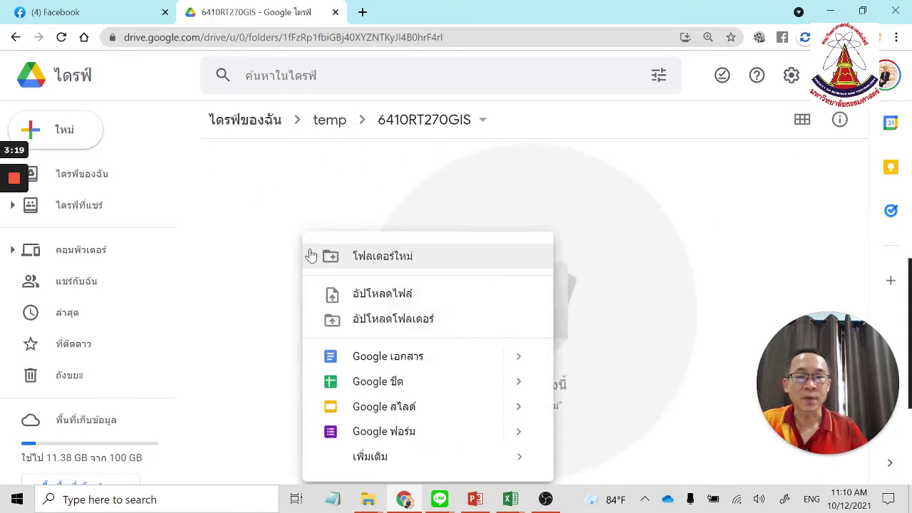
click(80, 129)
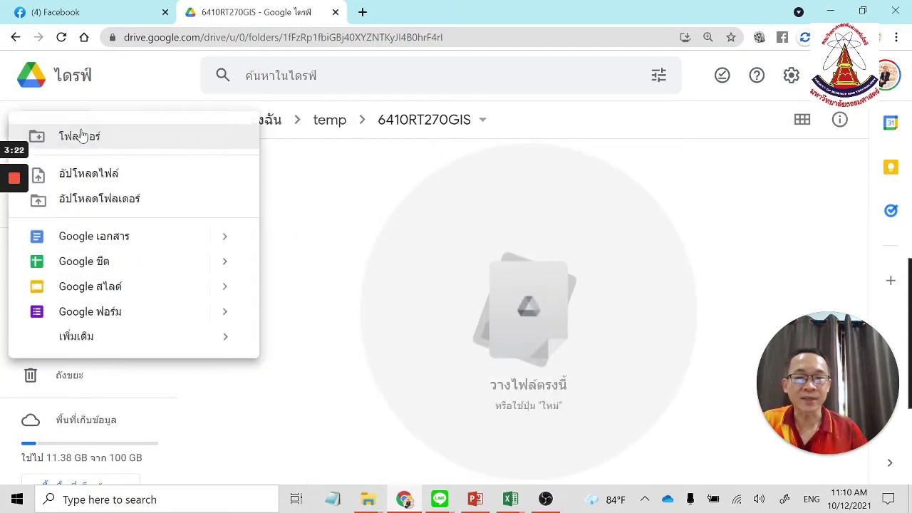
click(146, 265)
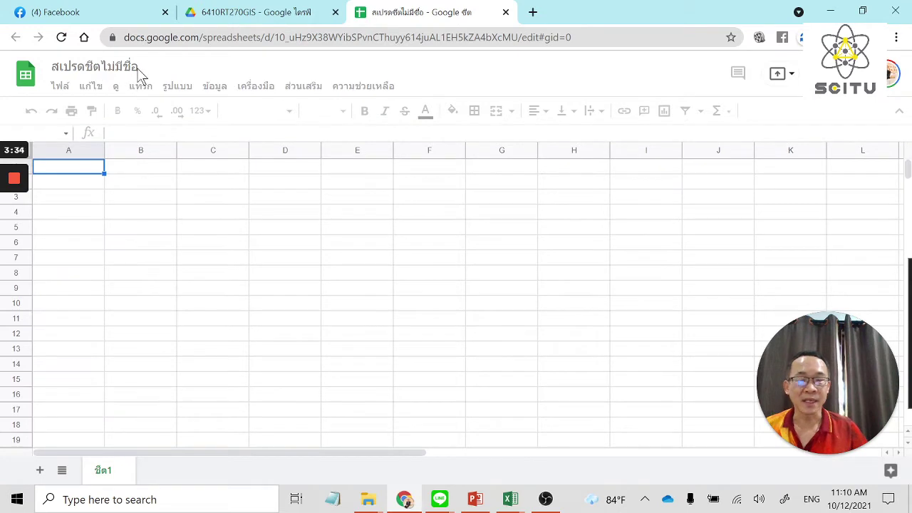
Retitle the untitled spreadsheet to 6410Midterm.
click(94, 66)
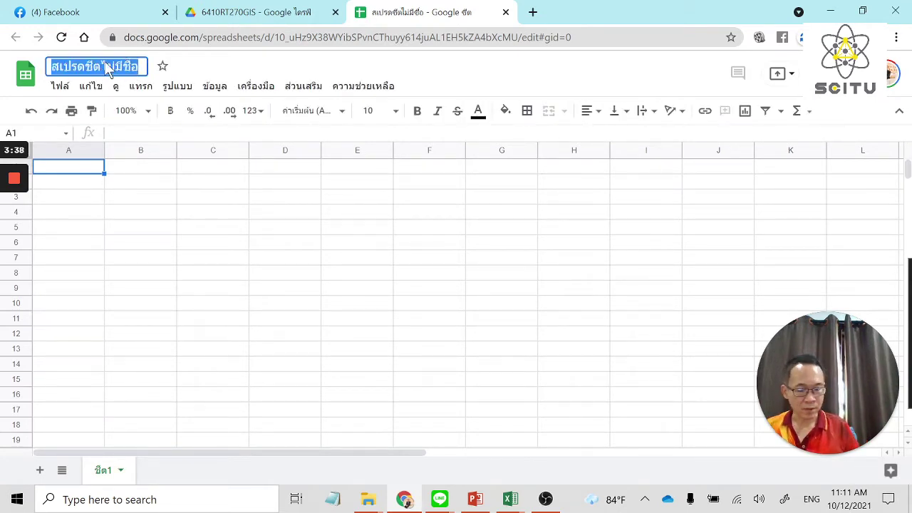
text(6410mlDTER)
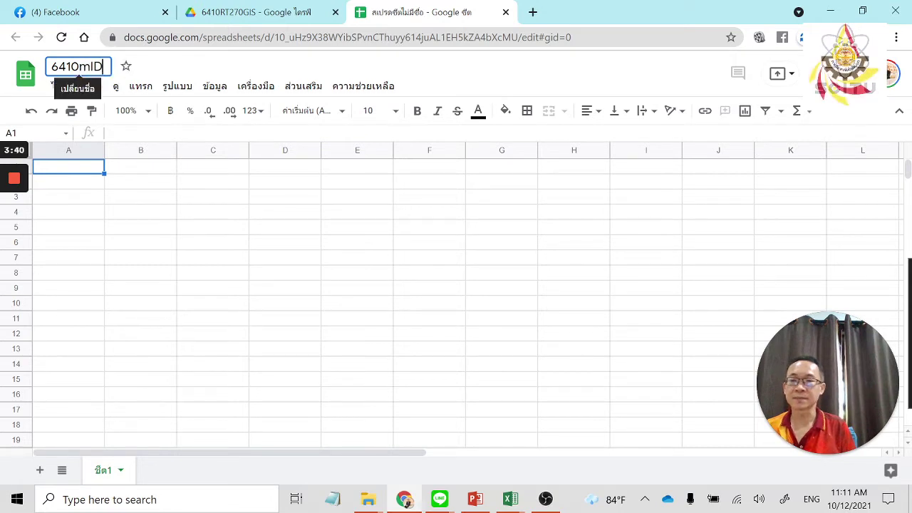
key(BackSpace)
key(BackSpace)
key(BackSpace)
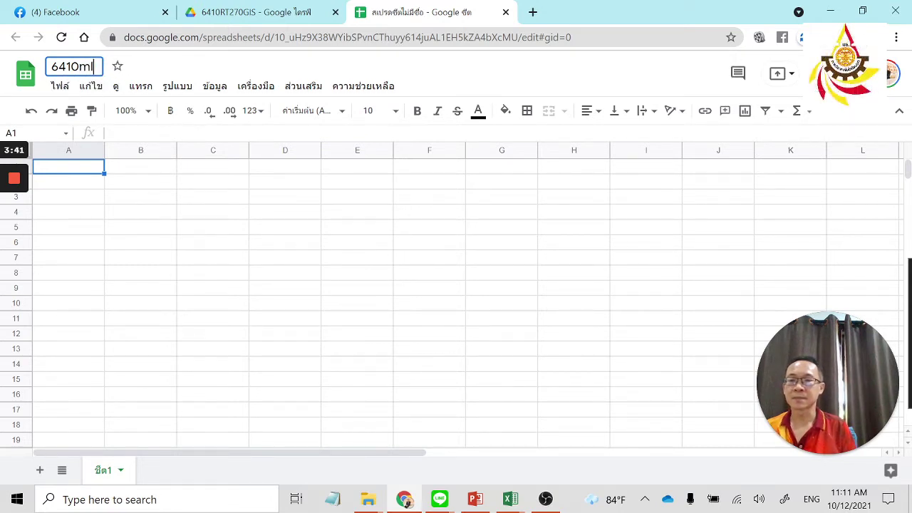
text(M)
key(BackSpace)
key(BackSpace)
text(Mid)
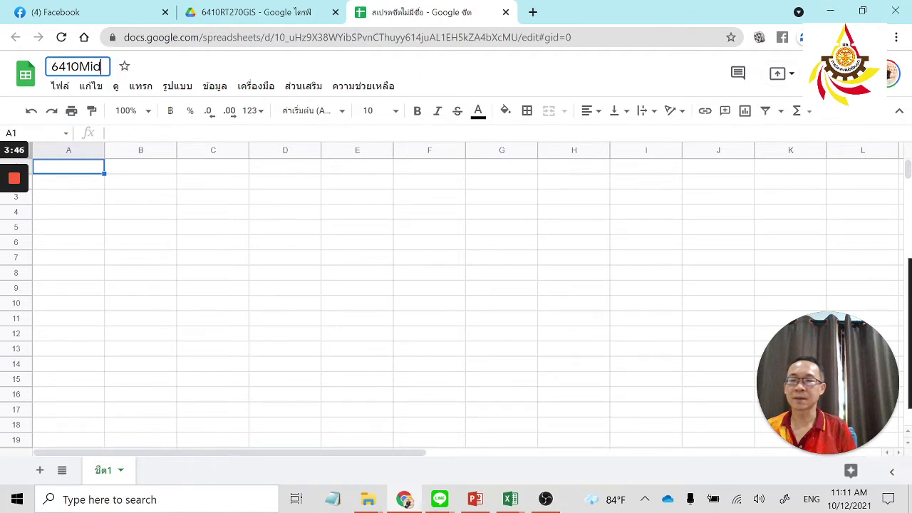
text(term)
key(Return)
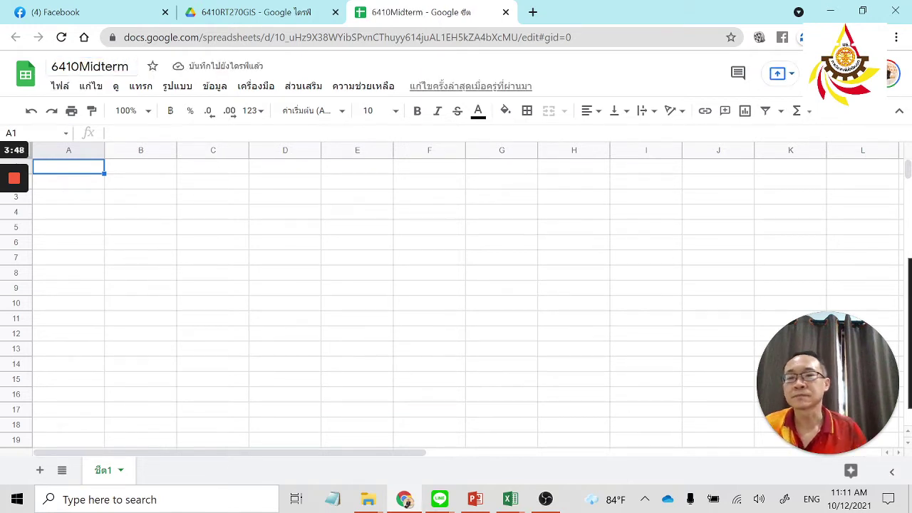
Extend the title to 6410MidtermRT270, then return to the Excel score workbook.
click(114, 67)
click(129, 66)
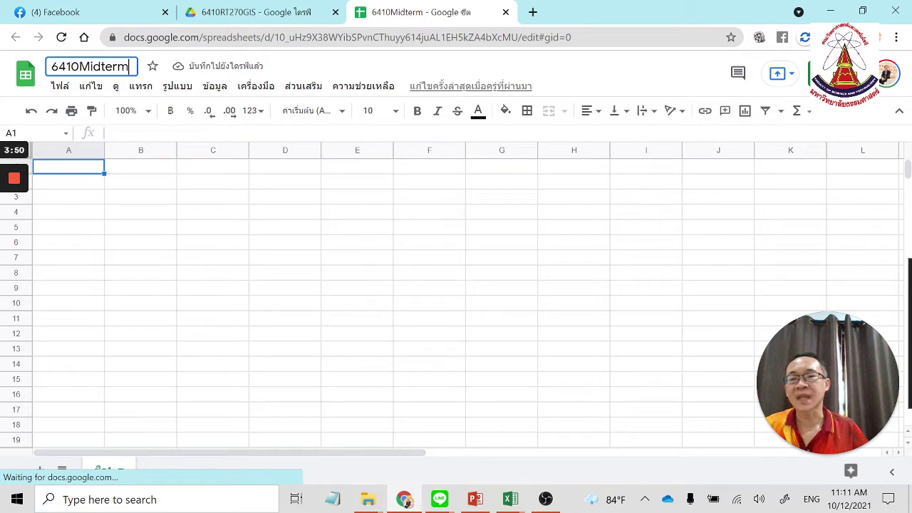
text(RT270)
key(Return)
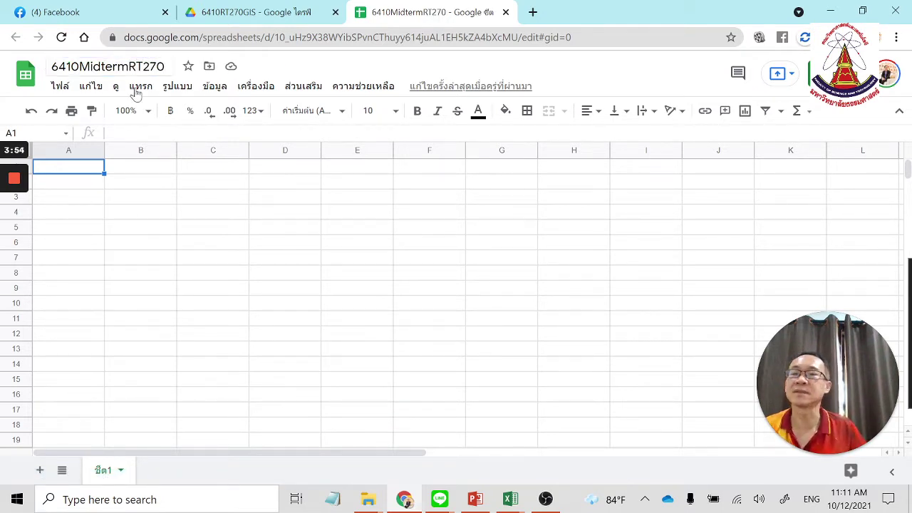
mouse_move(508, 492)
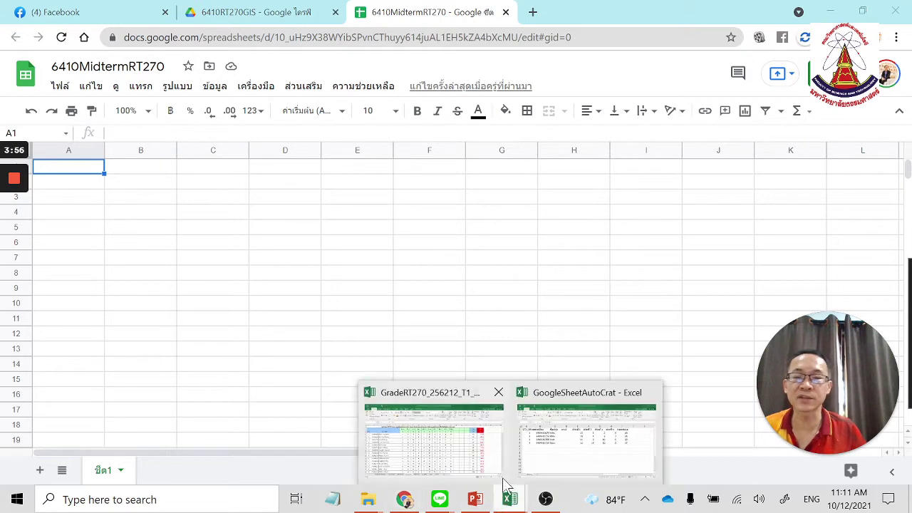
click(563, 457)
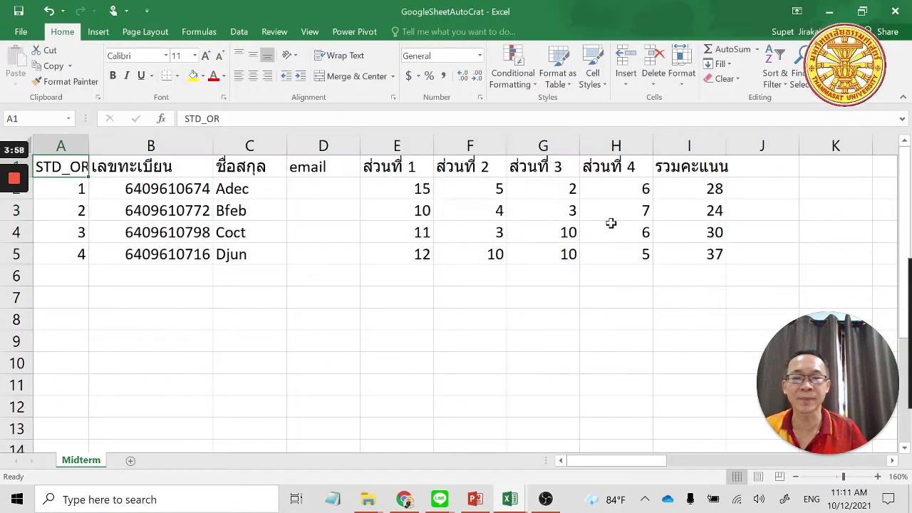
Copy the Excel score table A1:I5 and return to the 6410MidtermRT270 sheet in Chrome.
key(ctrl+a)
key(ctrl+c)
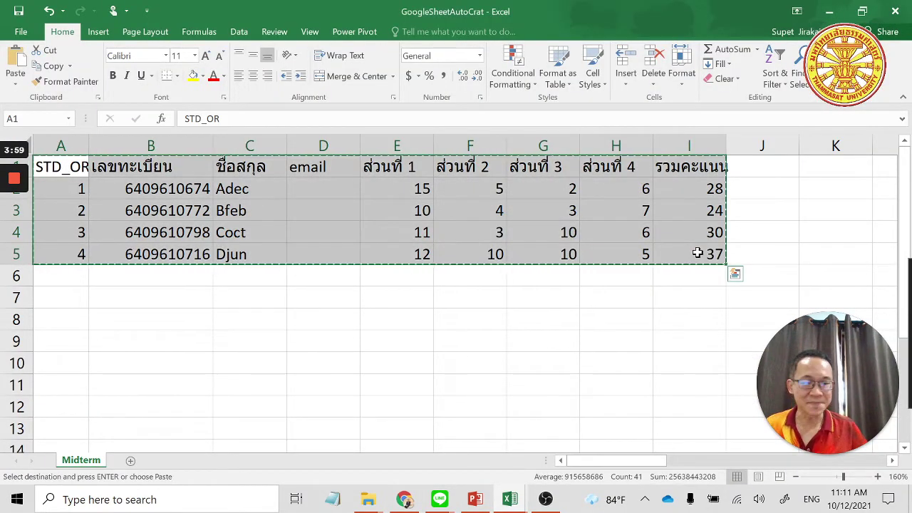
mouse_move(509, 499)
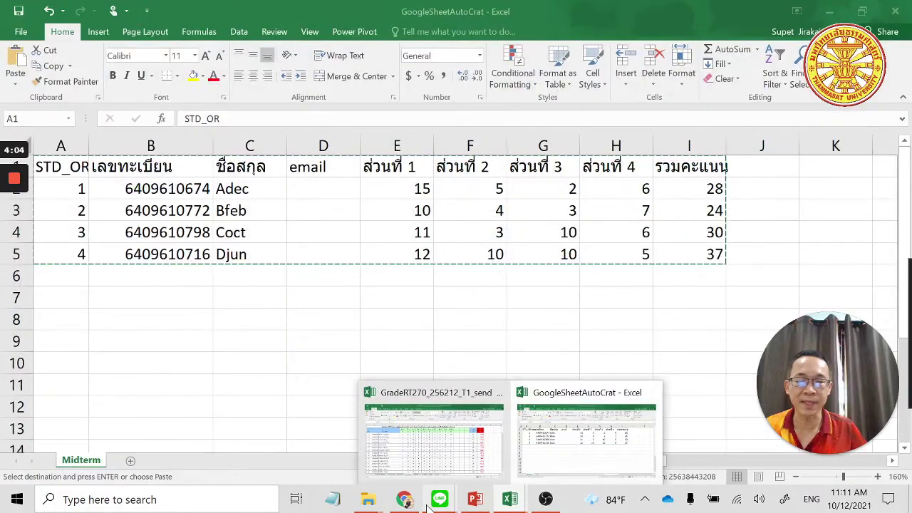
click(404, 498)
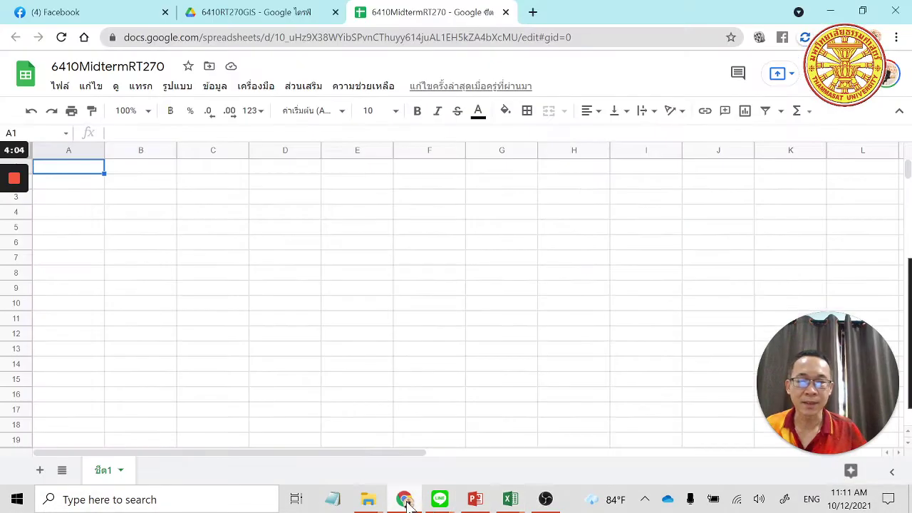
Paste the copied score table into A1 of the Google Sheet.
key(ctrl+v)
right_click(90, 173)
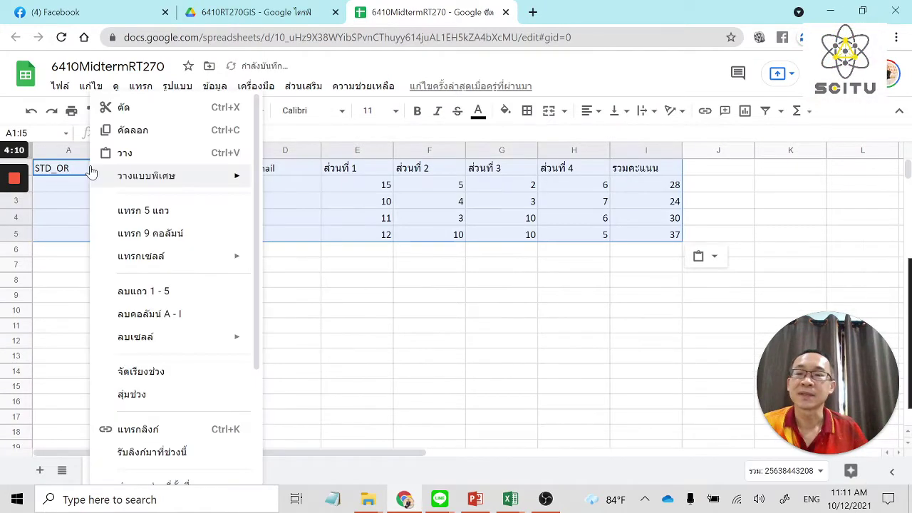
click(549, 209)
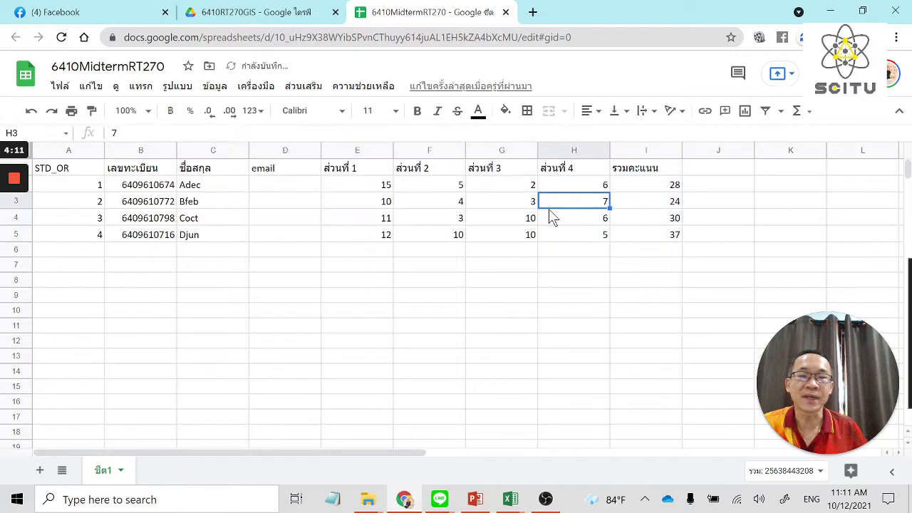
click(87, 173)
click(76, 189)
click(74, 174)
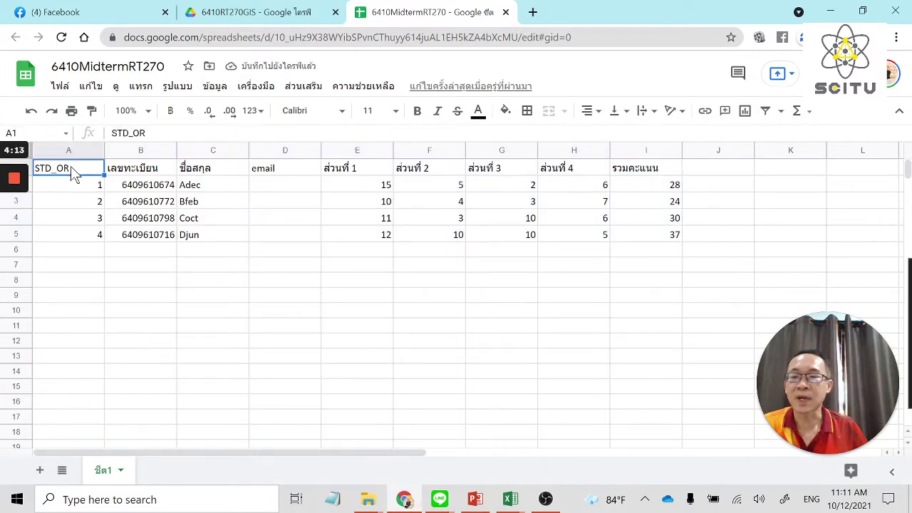
Narrow column A, widen column B for the student IDs, and select D2.
drag(100, 151, 84, 151)
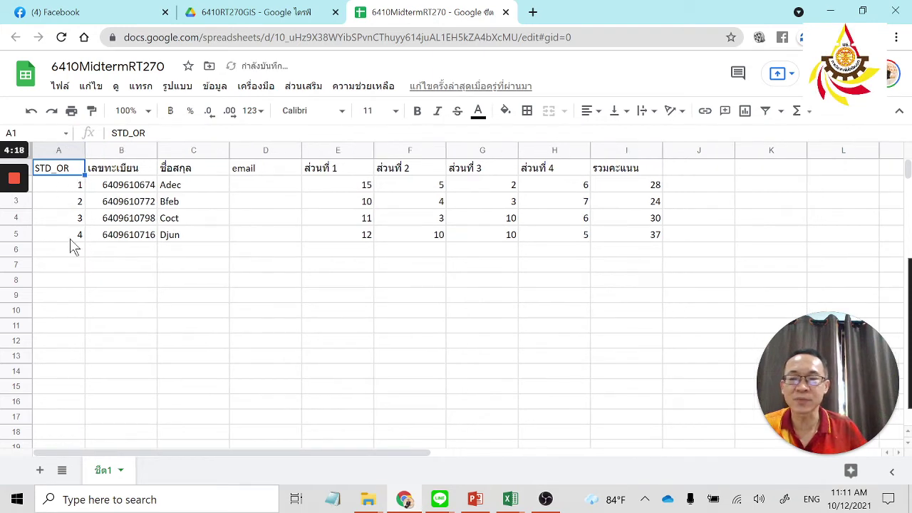
drag(158, 150, 135, 251)
click(212, 206)
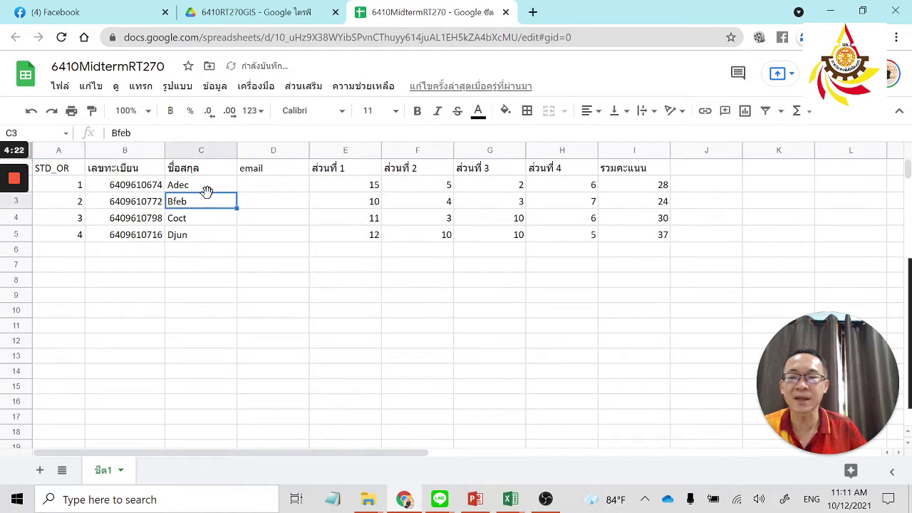
click(272, 188)
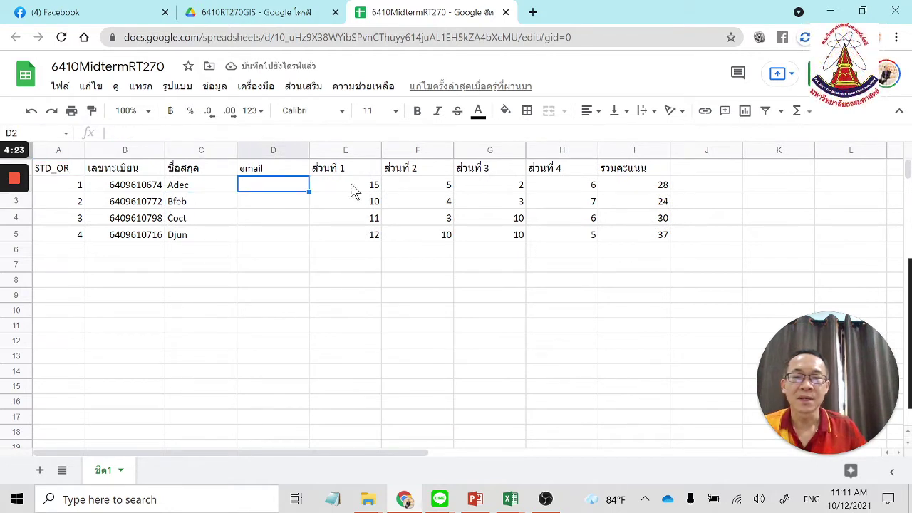
click(652, 188)
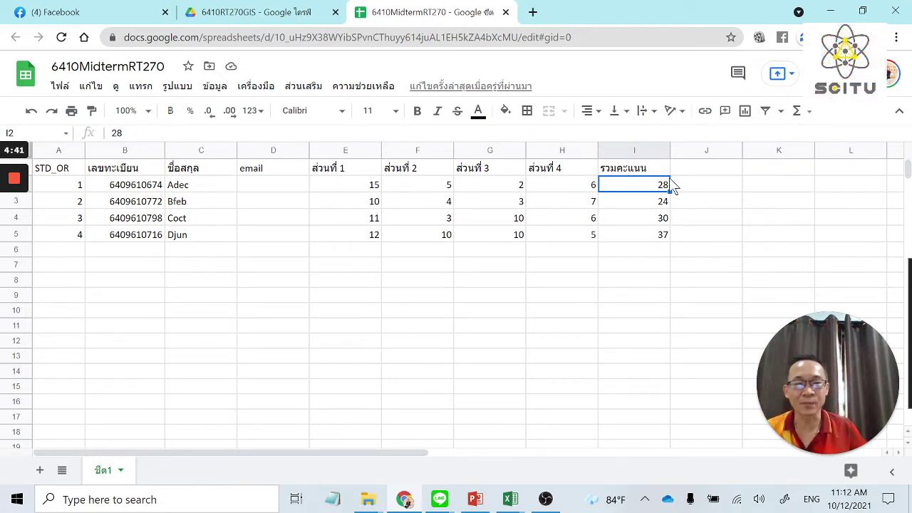
click(275, 189)
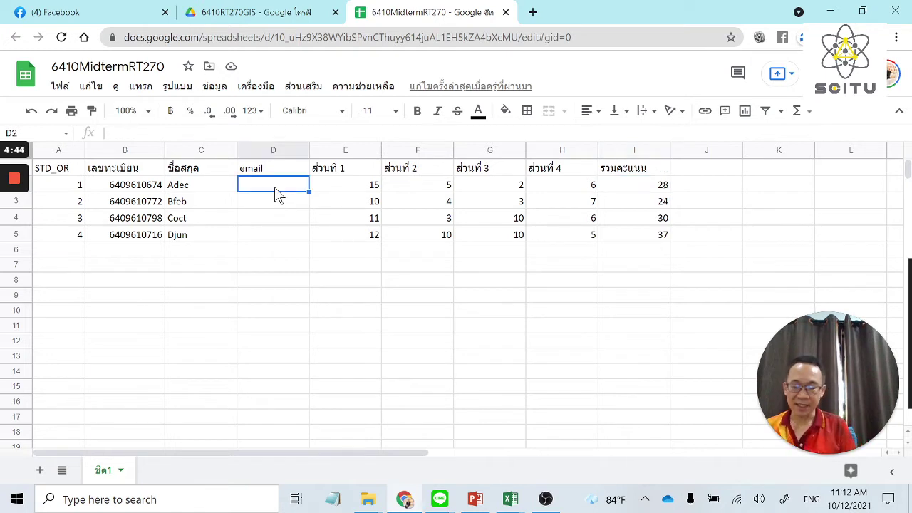
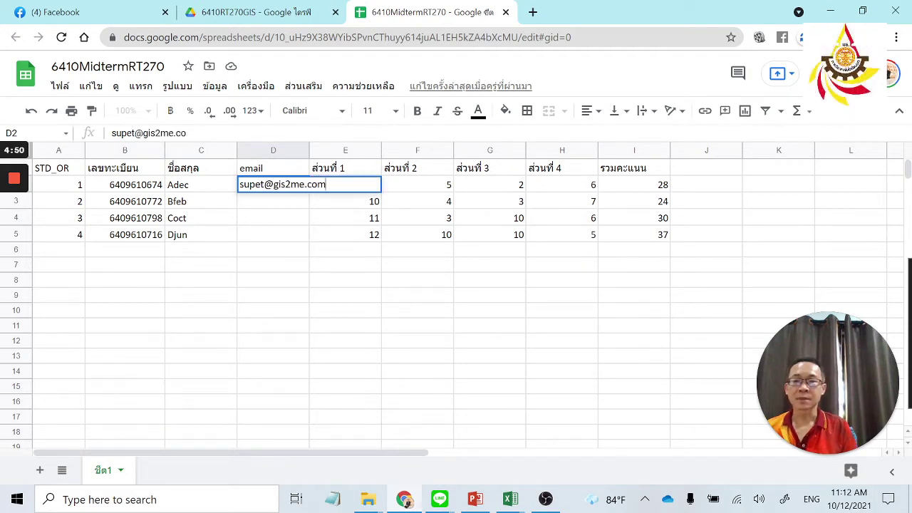
Enter the first two students' e-mail addresses in D2:D3 and widen column D.
key(Return)
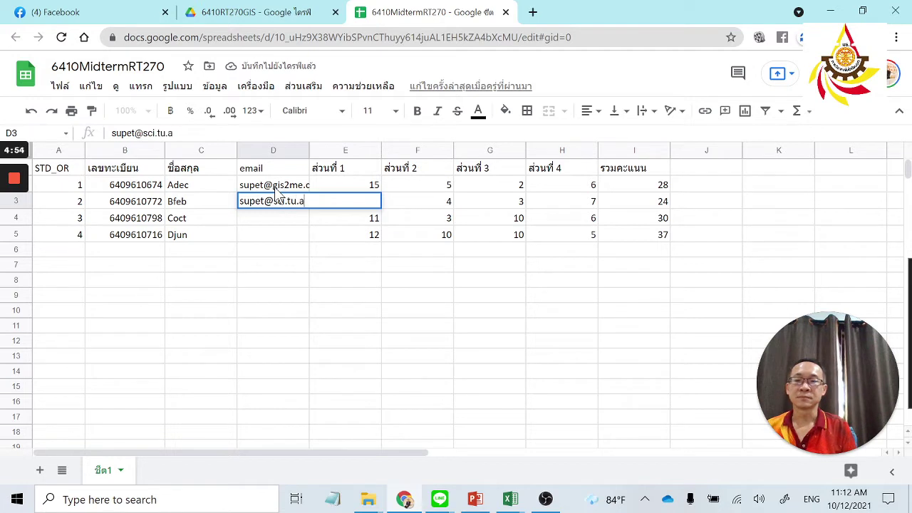
key(Return)
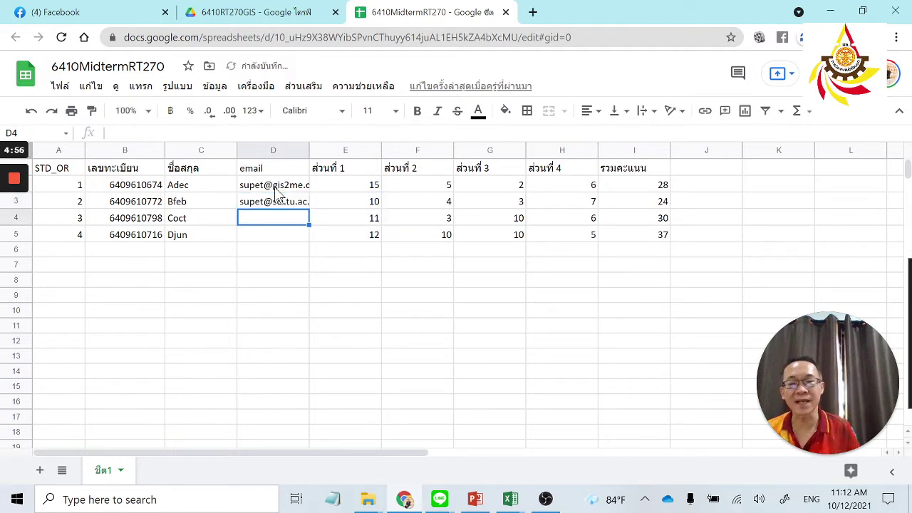
drag(309, 150, 358, 151)
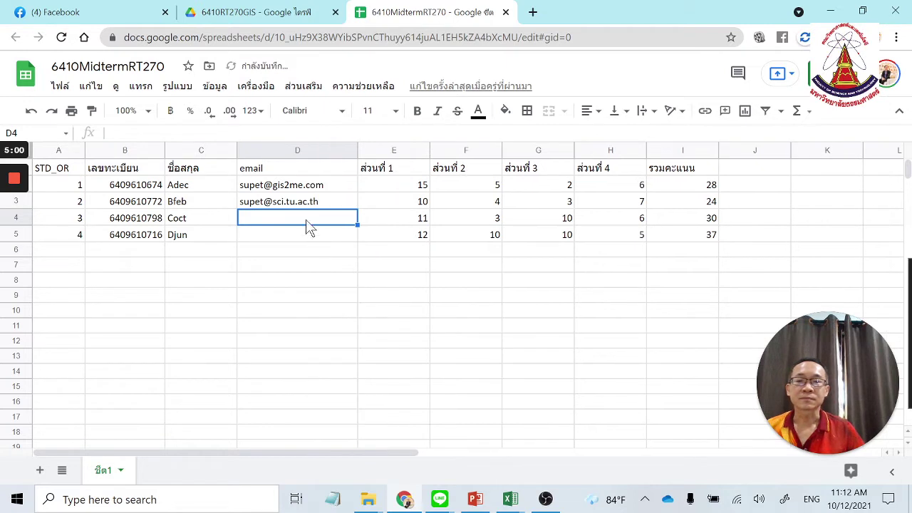
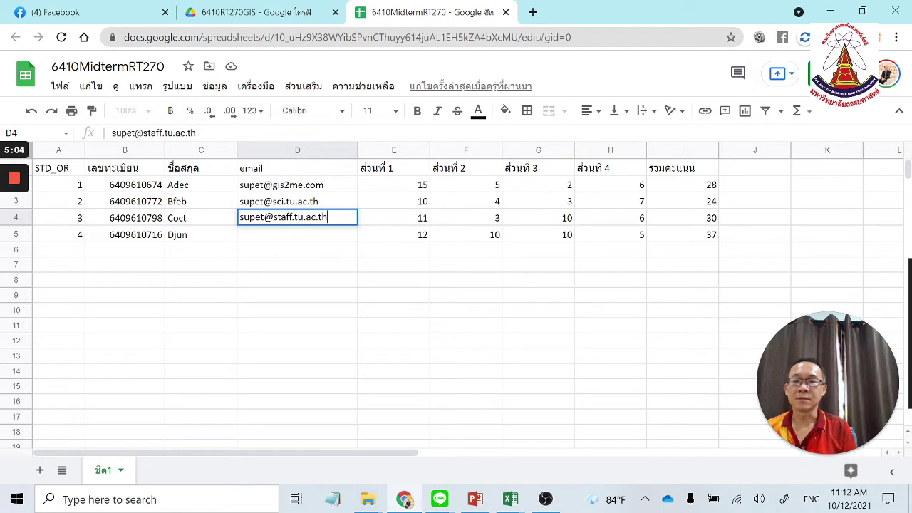
Enter the third and fourth students' e-mail addresses in D4:D5, then return to Drive.
key(Return)
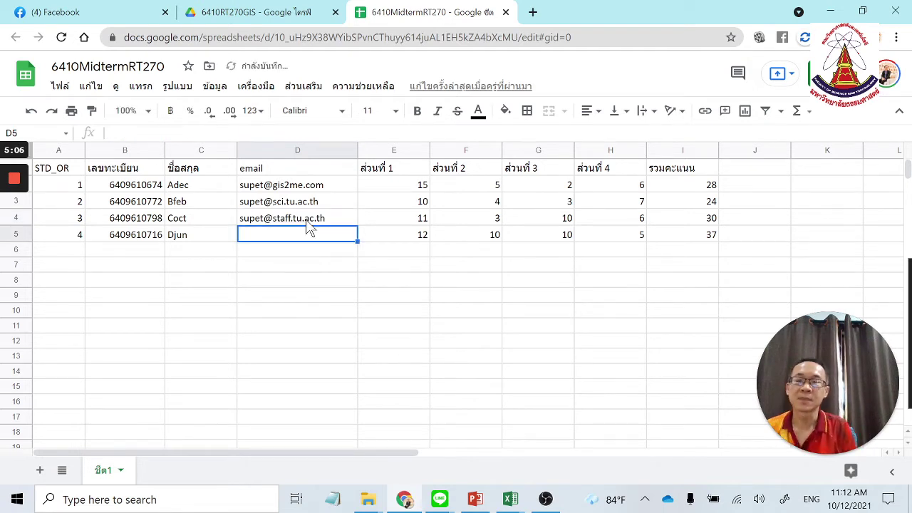
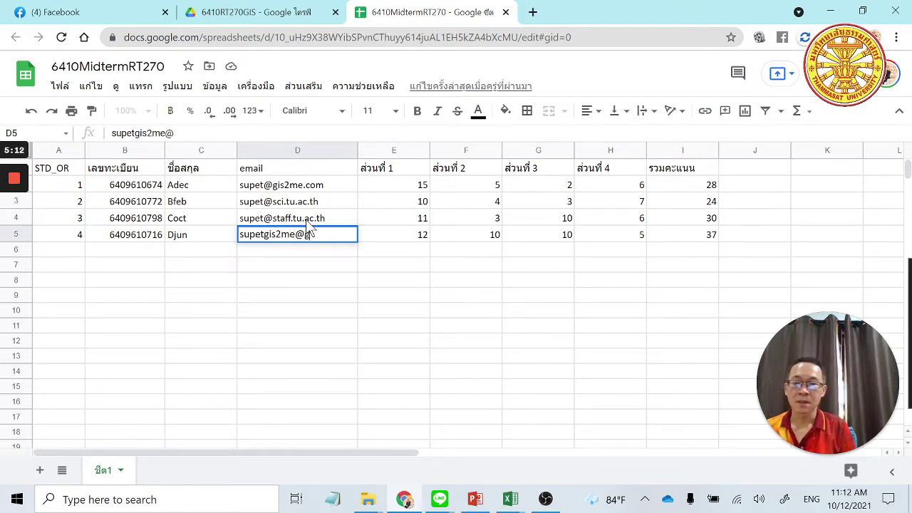
key(Return)
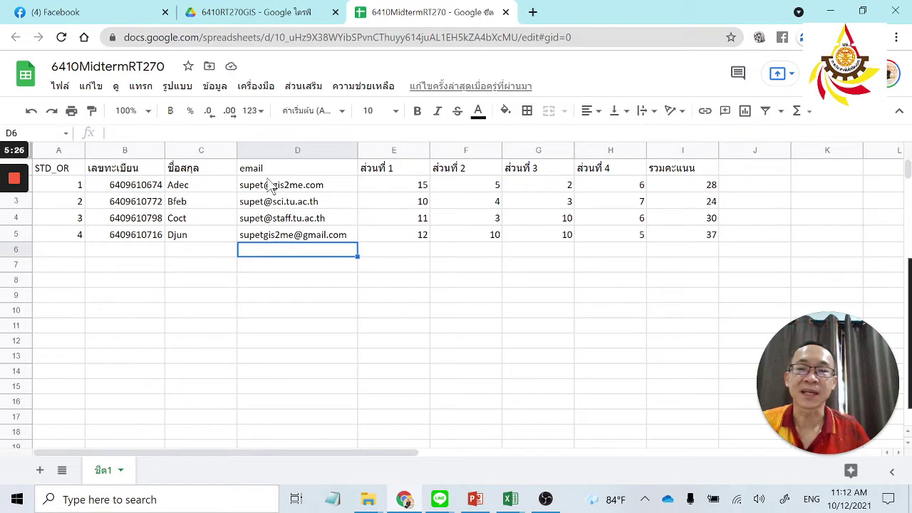
click(250, 8)
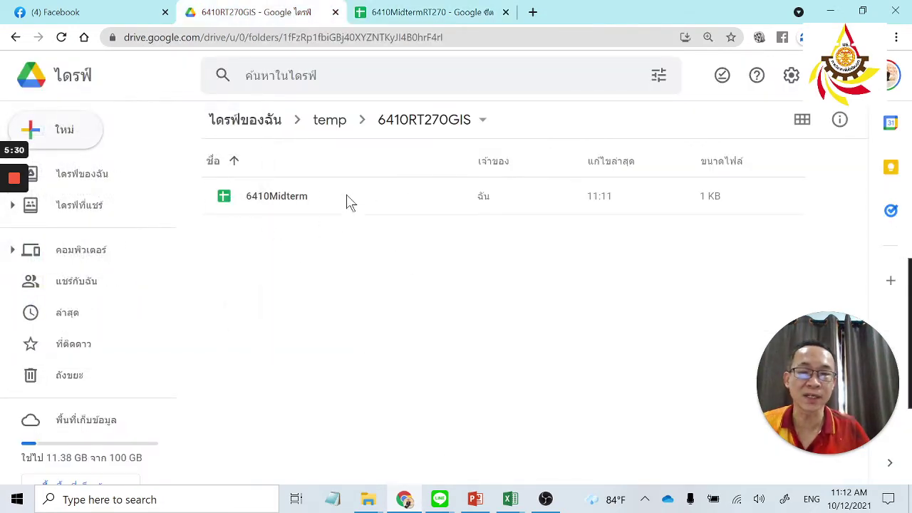
Add a new blank Google Docs document to the 6410RT270GIS folder from the right-click menu.
right_click(299, 280)
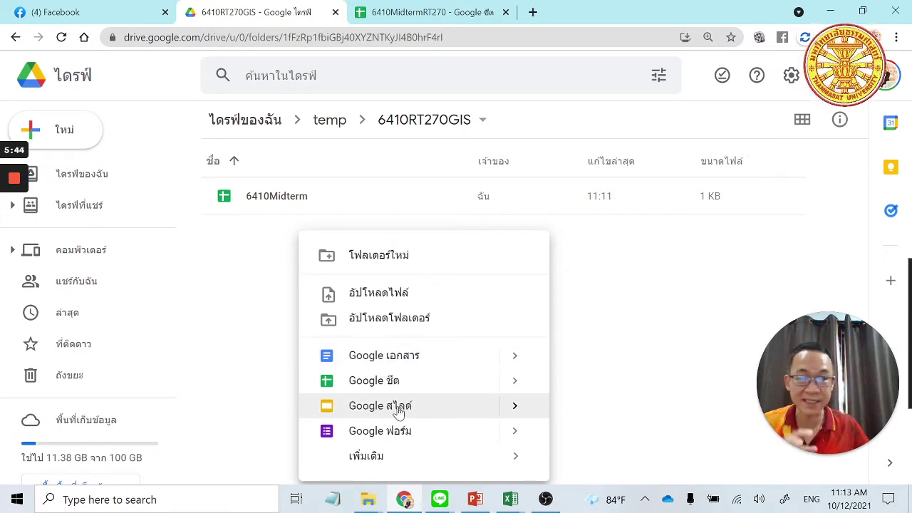
click(391, 358)
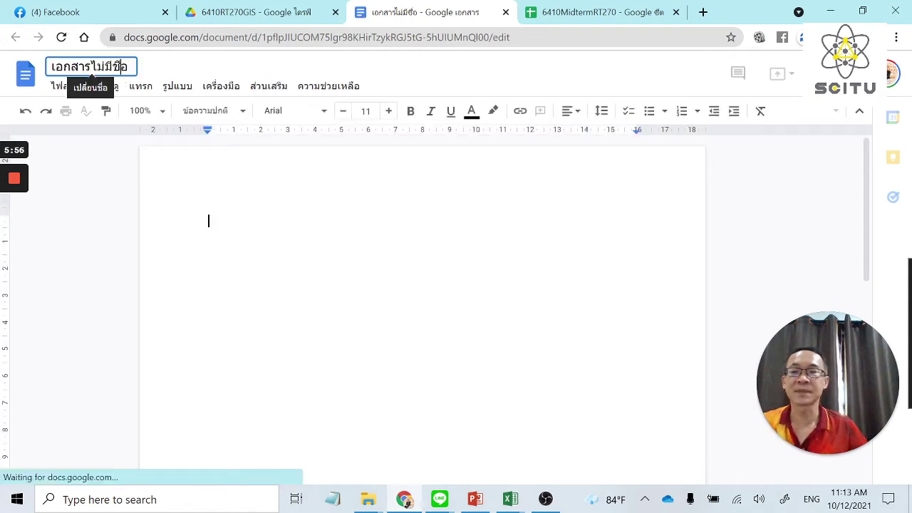
Replace the untitled document's name with RT270MIDTERMSCORE.
click(91, 68)
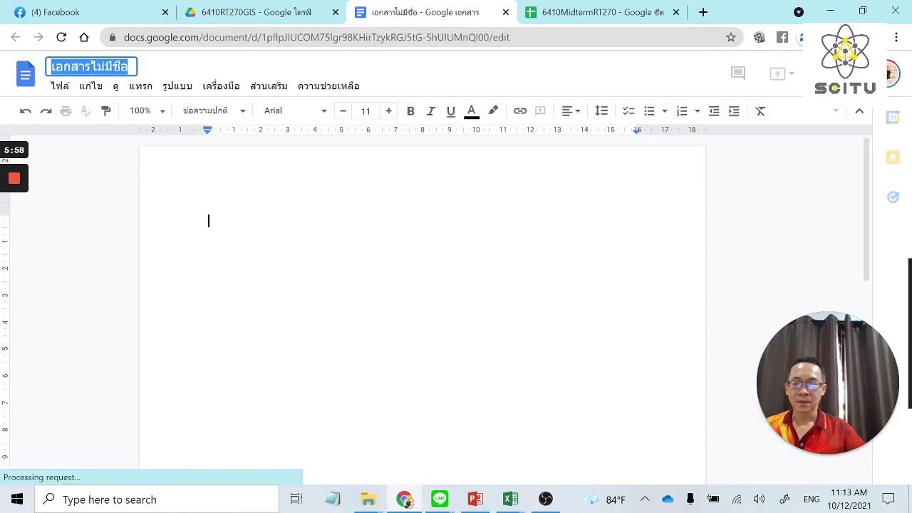
text(d)
key(ctrl+z)
text(270)
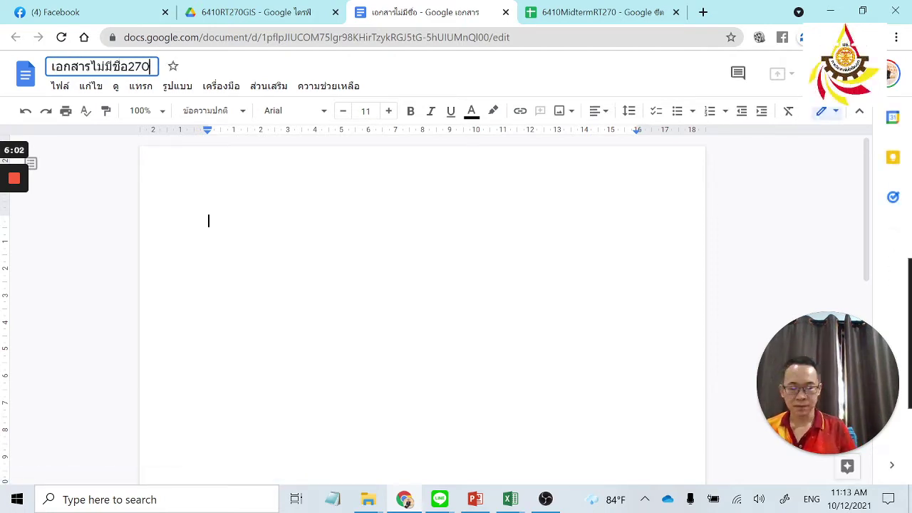
key(ctrl+a)
key(alt+shift)
text(ทด)
key(BackSpace)
key(BackSpace)
key(alt+shift)
text(RT27)
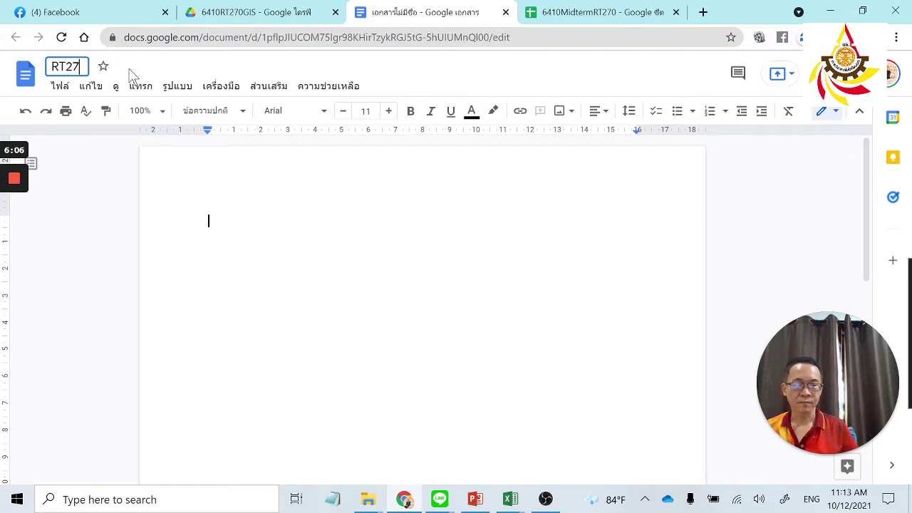
text(0MIDTERMSCORE)
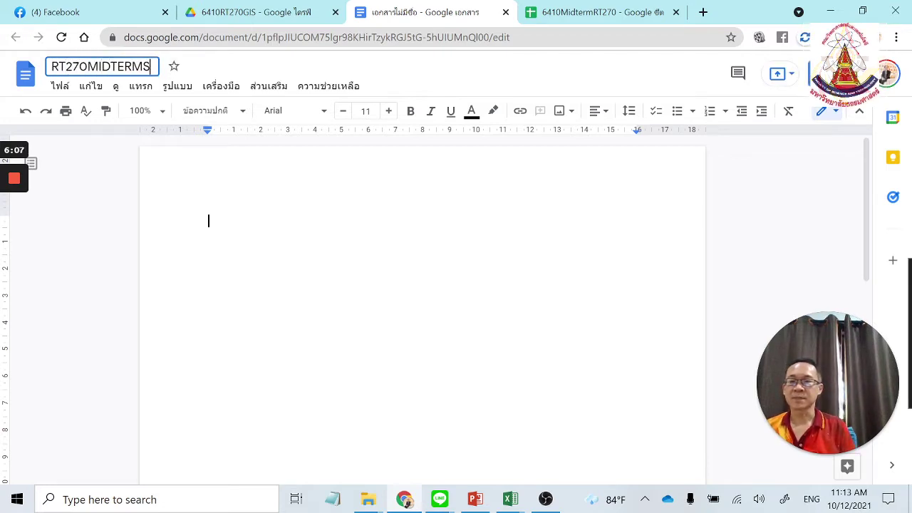
key(Return)
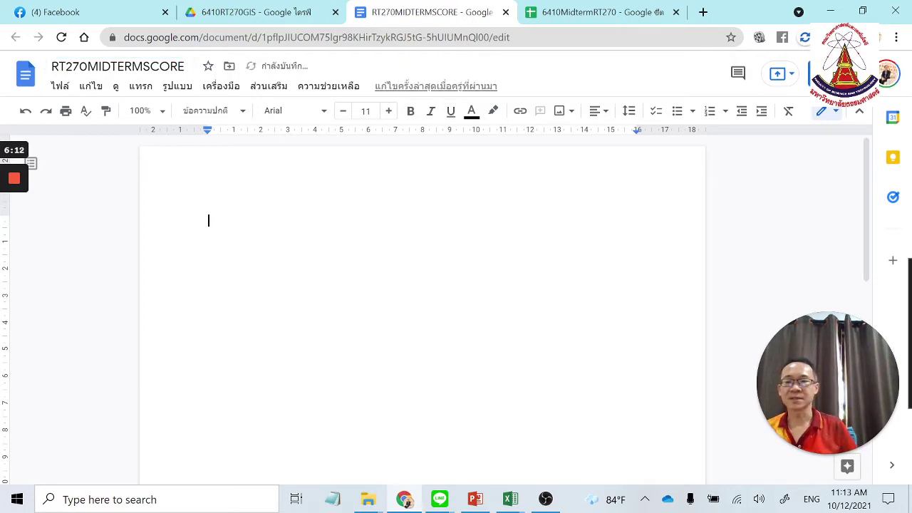
Type the heading 'ประกาศคะแนน สอบกลางภาค รายวิชา RT270' on the first line.
text(x)
key(grave)
key(BackSpace)
text(ประกาศคะแน)
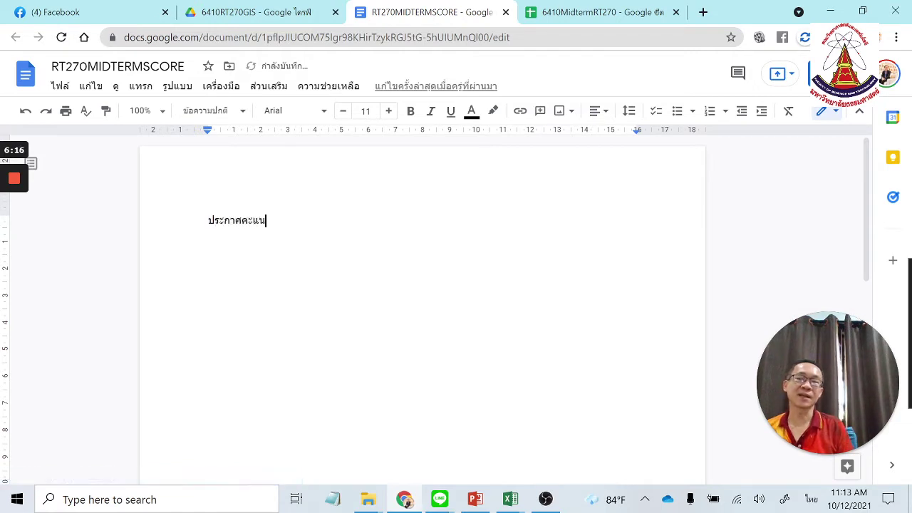
text(น สอบกลาง)
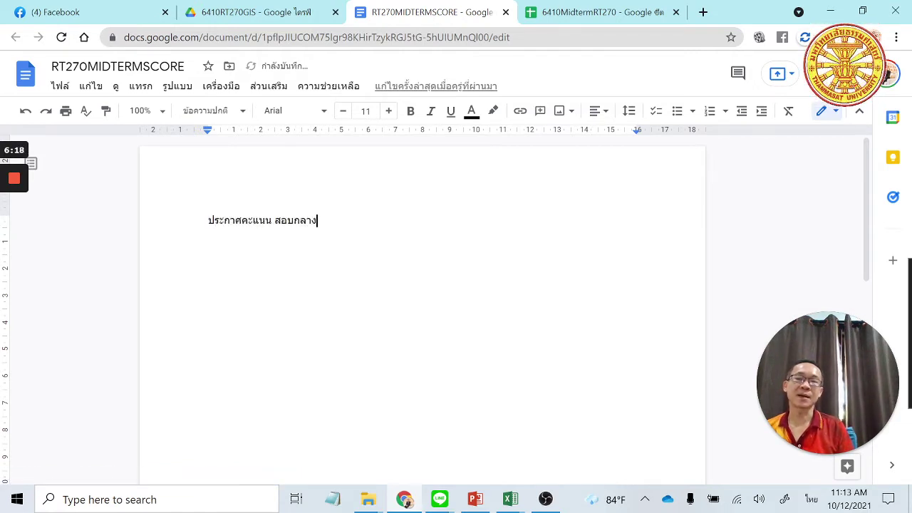
text(ภาค รายวิชา ฑ)
key(BackSpace)
key(grave)
text(RT270)
Tidy the blank lines so one empty line sits above the heading.
key(Return)
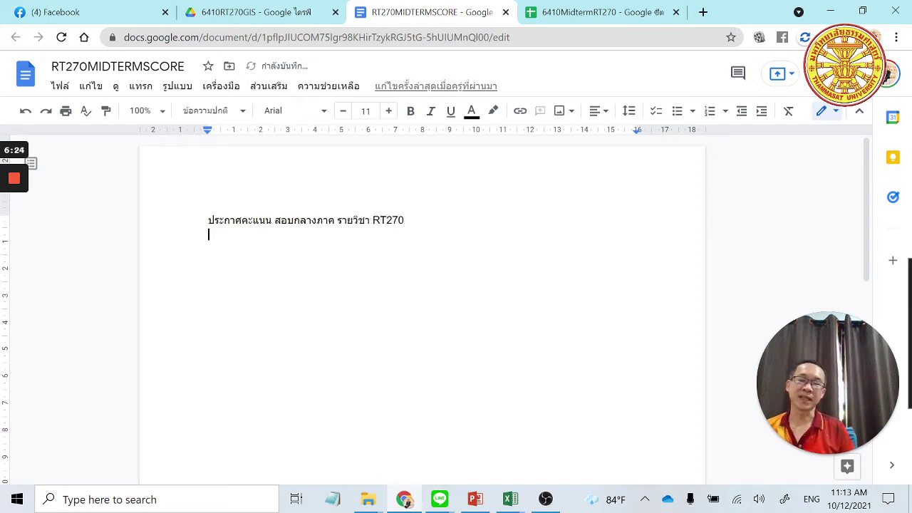
mouse_move(368, 499)
key(Return)
key(Up)
key(Return)
key(Return)
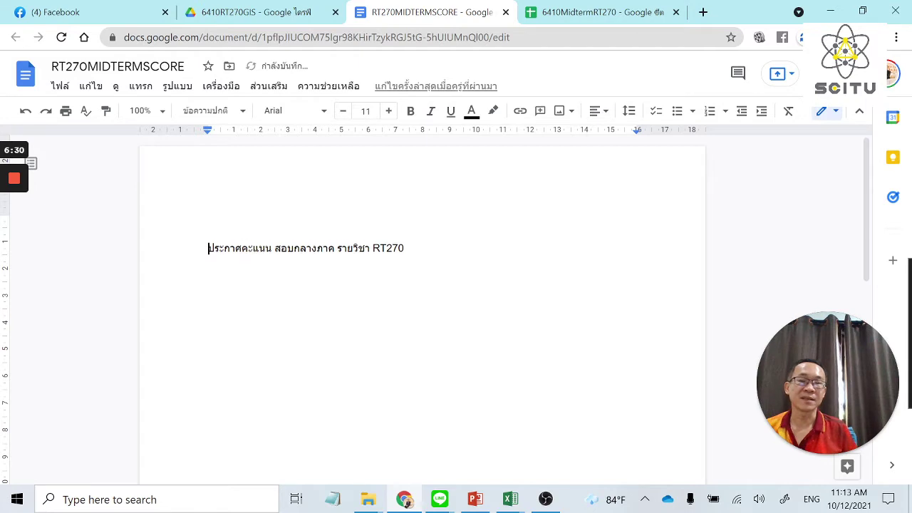
key(Up)
key(Up)
key(Delete)
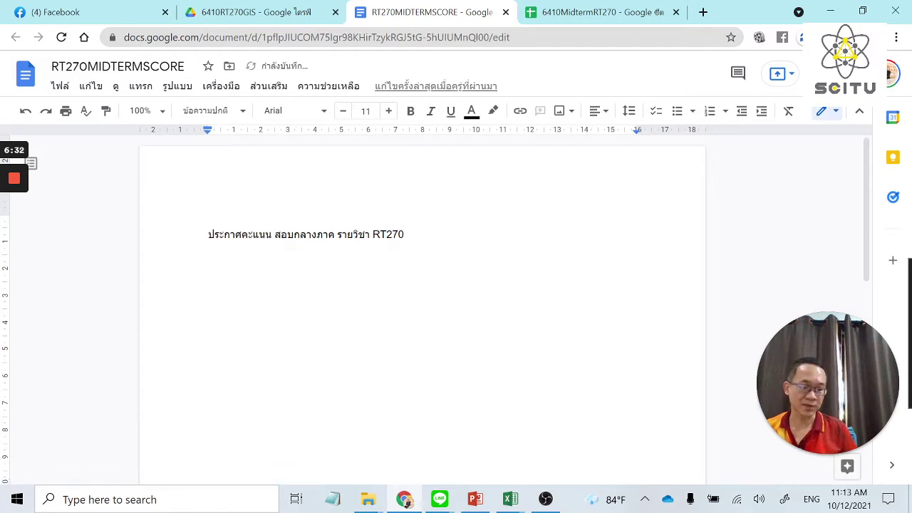
key(Delete)
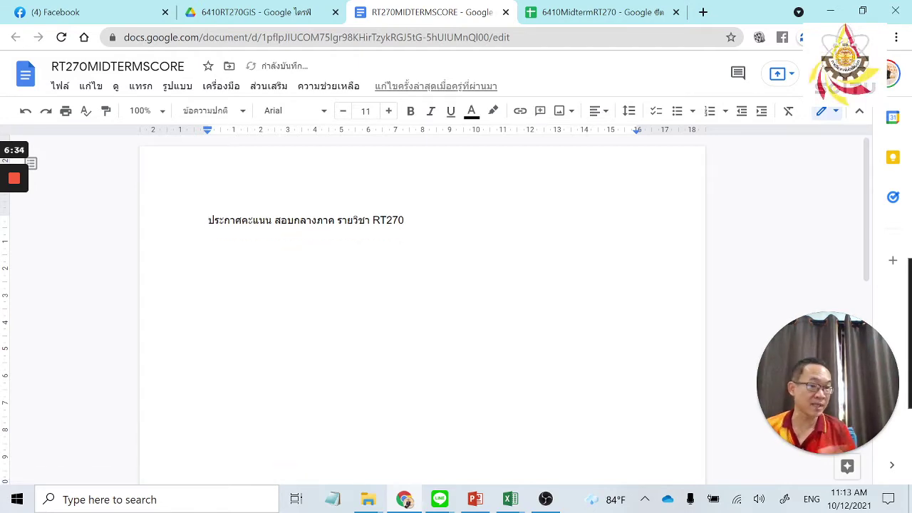
Type the label 'เลขทะเบียน' on the line below the heading.
key(Down)
text(o)
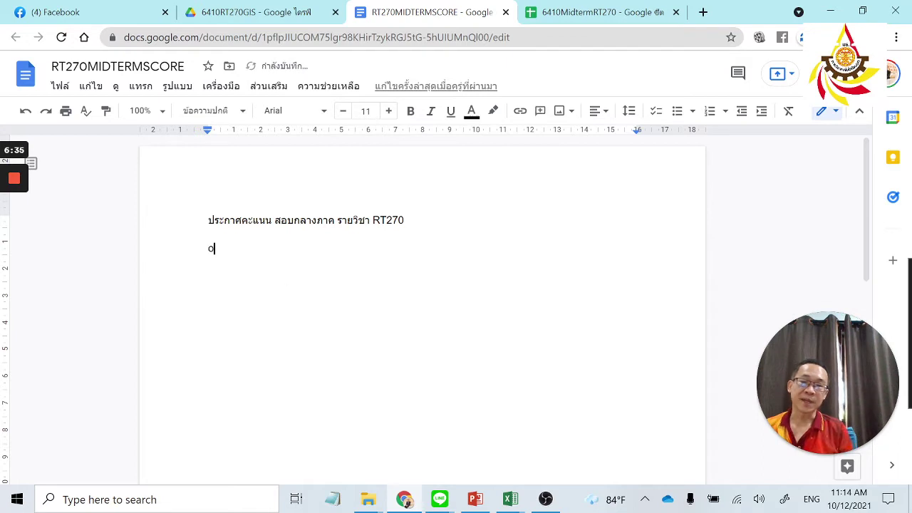
key(BackSpace)
key(grave)
text(เลข)
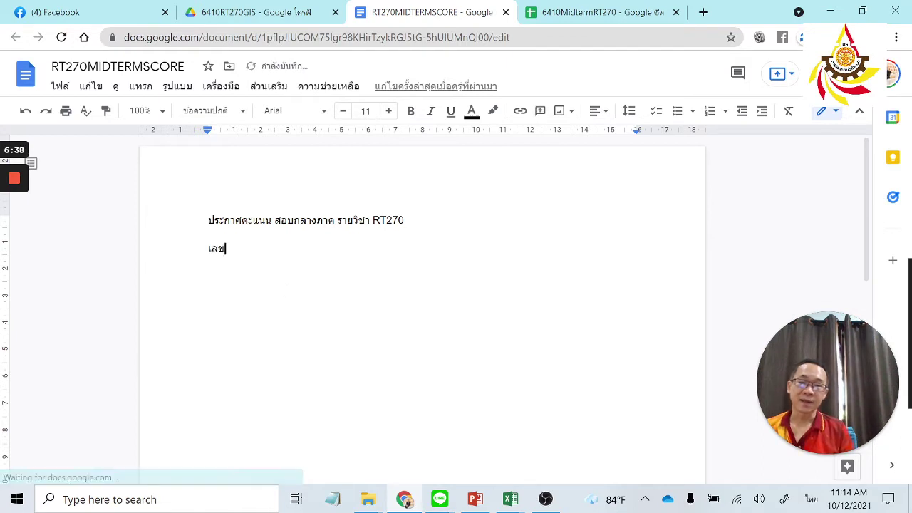
text(ทะเบียน)
key(BackSpace)
text(ศหั)
key(BackSpace)
key(BackSpace)
key(BackSpace)
key(grave)
text(>)
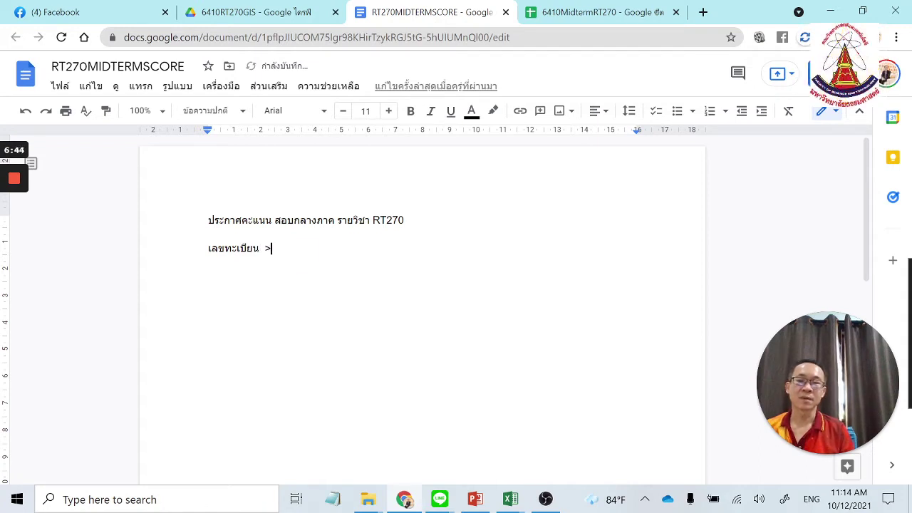
key(shift+Home)
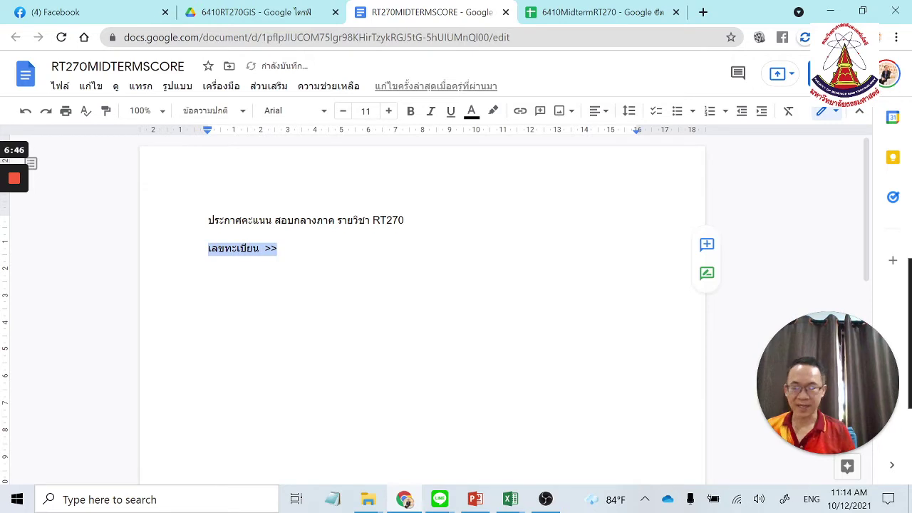
key(Right)
key(BackSpace)
key(BackSpace)
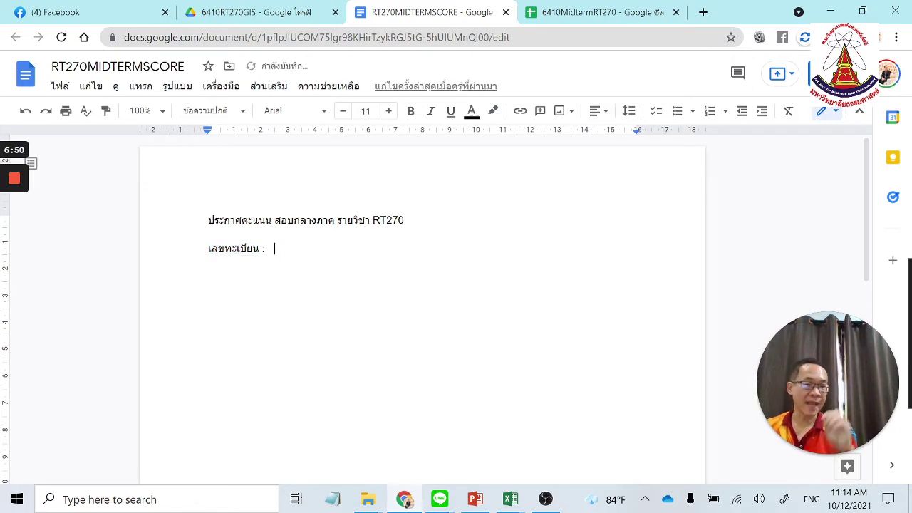
Type the std_id placeholder after the เลขทะเบียน label.
key(grave)
text(ฒ)
key(BackSpace)
key(grave)
text(<)
text(ห)
key(BackSpace)
key(grave)
text(หรื)
key(BackSpace)
key(BackSpace)
key(BackSpace)
key(grave)
text(su)
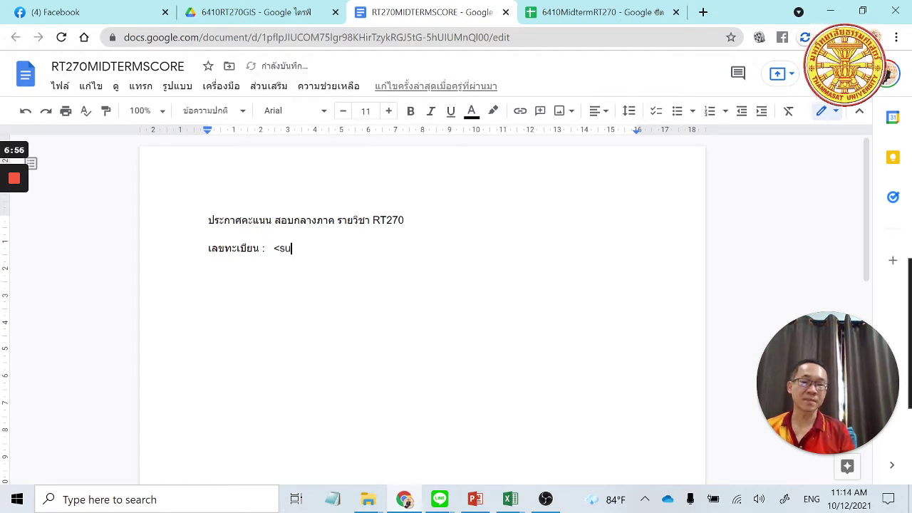
key(BackSpace)
key(BackSpace)
text(td_id>>)
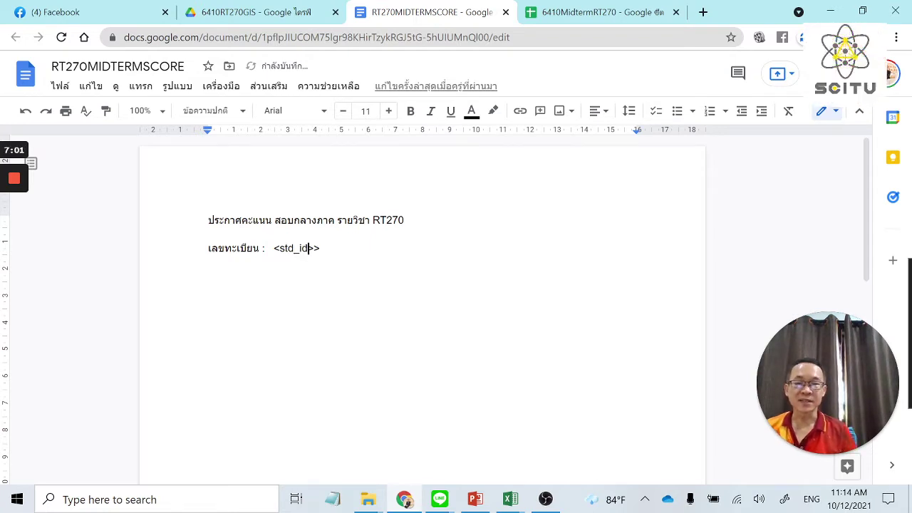
Insert the missing '<' so the placeholder reads <<std_id>>, then select it.
click(295, 248)
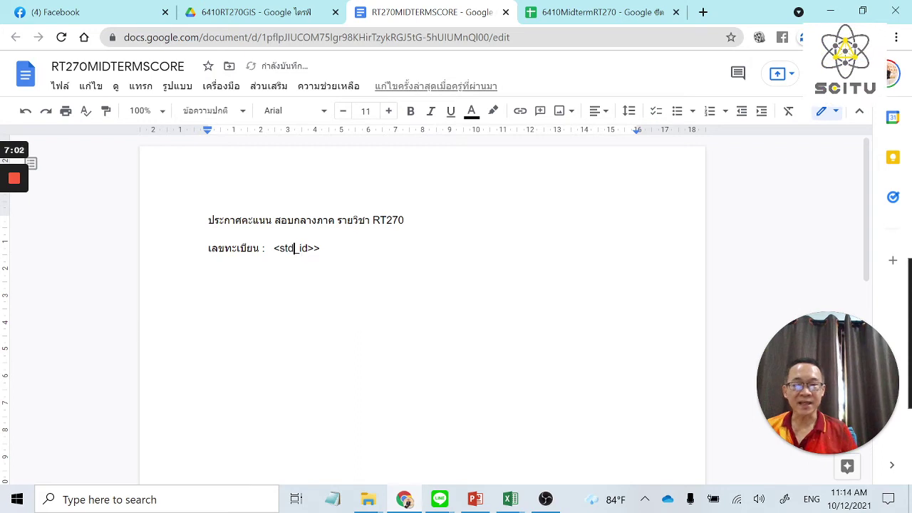
click(280, 248)
text(<)
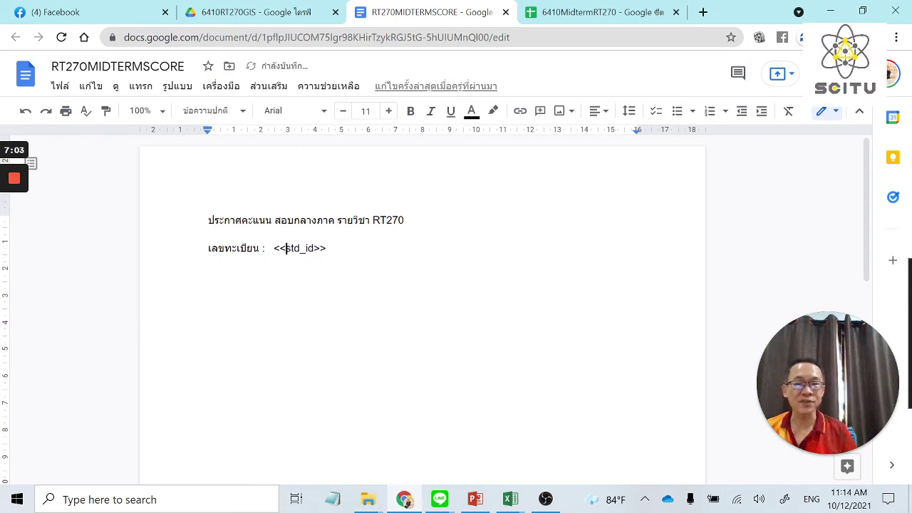
drag(327, 248, 268, 248)
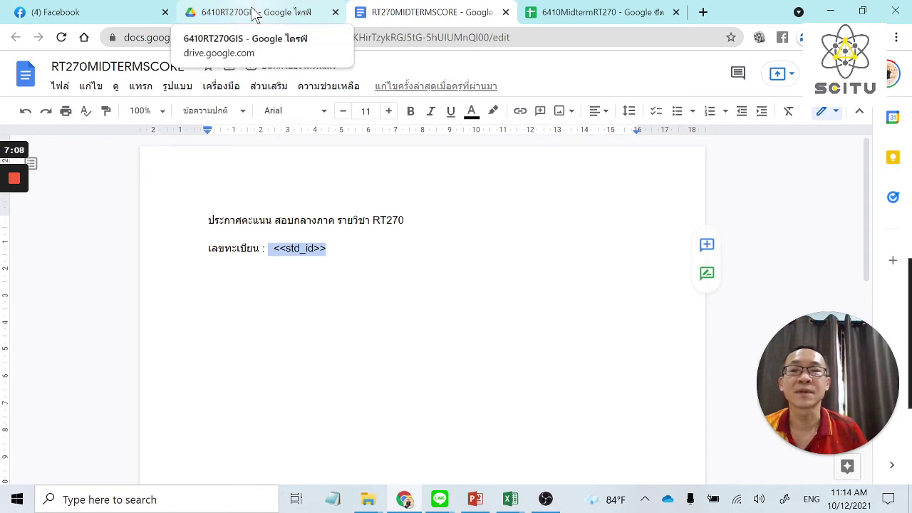
Check the เลขทะเบียน header in cell B1 of the 6410MidtermRT270 sheet, then return to the document.
click(586, 14)
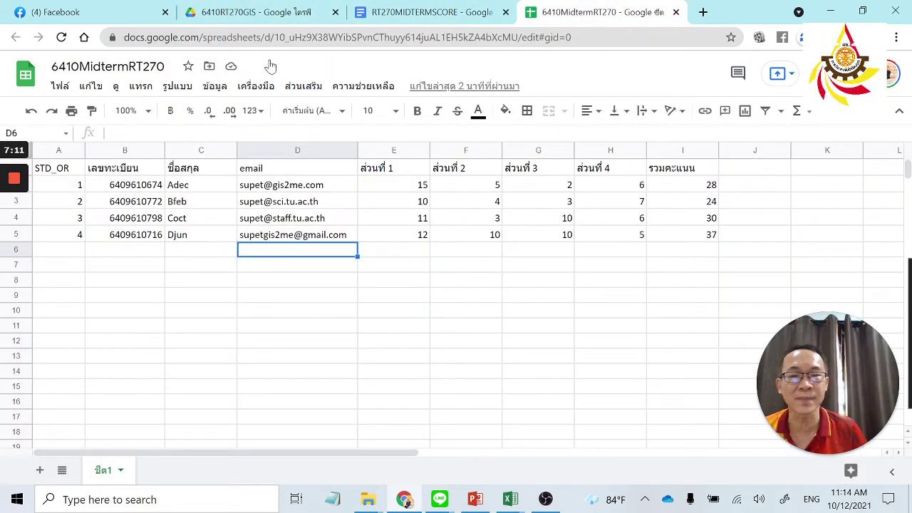
click(421, 14)
click(586, 14)
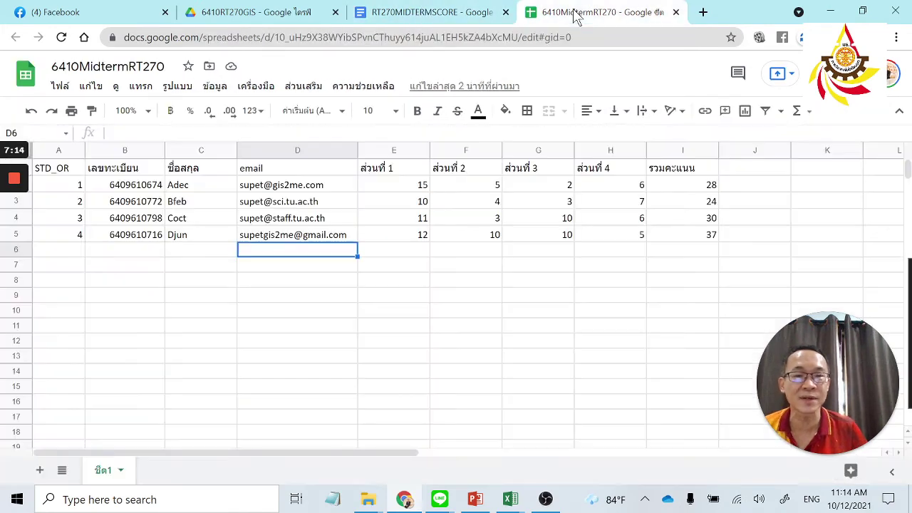
click(137, 175)
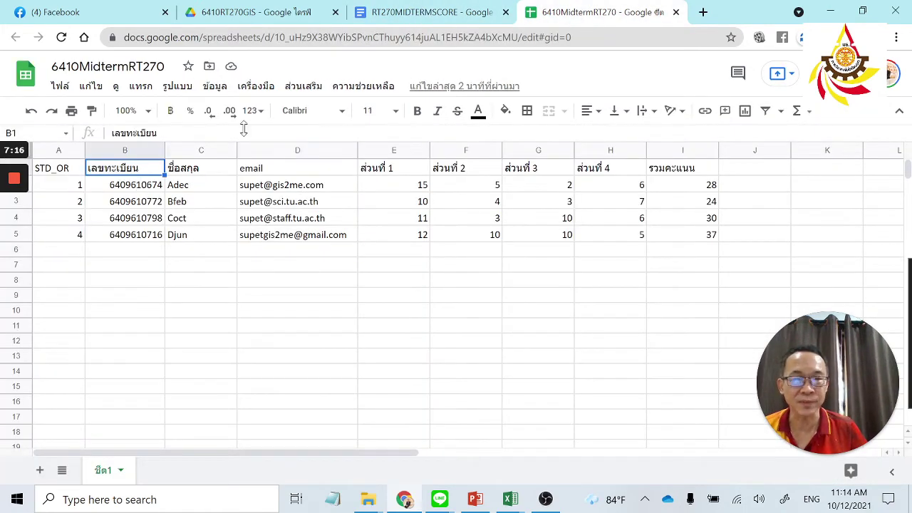
click(421, 15)
Add the line 'ชื่อ-สกุล <<std_name>>' below the ID line and switch back to the score sheet.
click(328, 248)
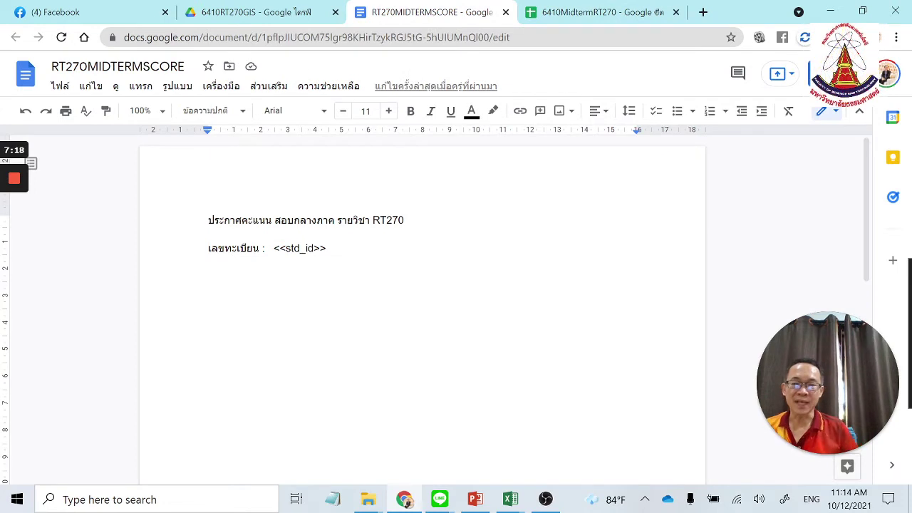
key(Return)
text(=nj)
key(BackSpace)
key(BackSpace)
key(BackSpace)
key(grave)
text(ชื่อ-)
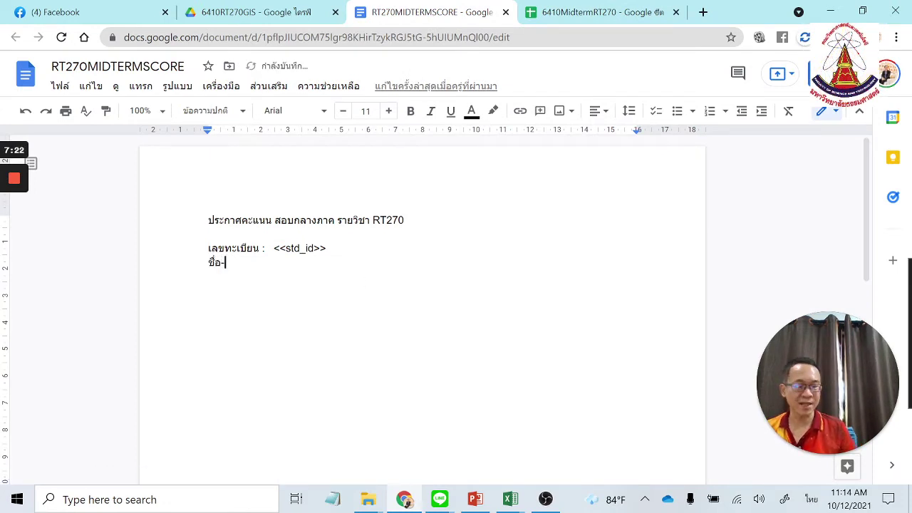
text(สกุล ฒฒ)
key(BackSpace)
key(BackSpace)
key(grave)
text(<<)
text(st)
text(u)
key(BackSpace)
text(d_name>>)
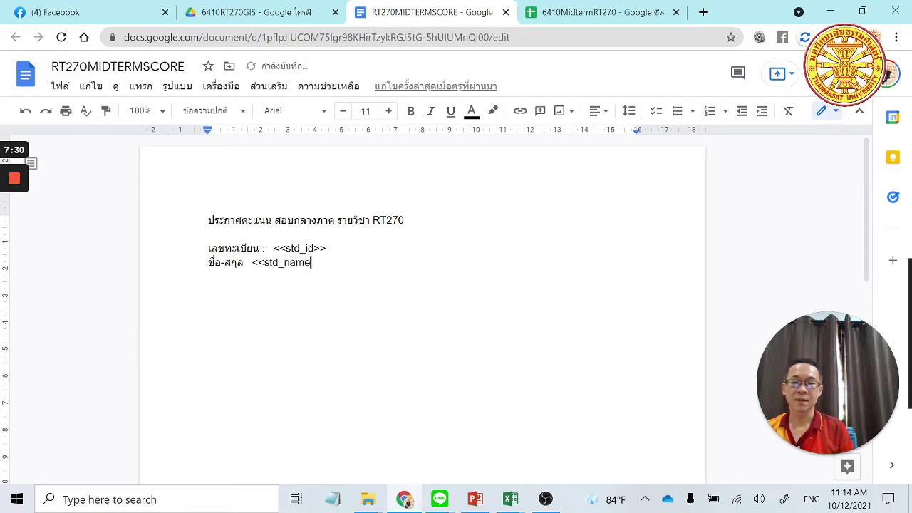
key(Return)
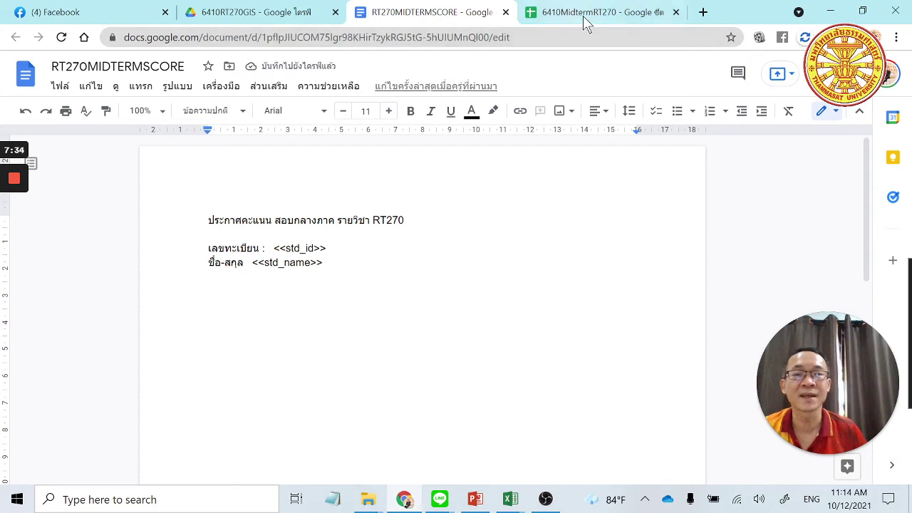
click(566, 13)
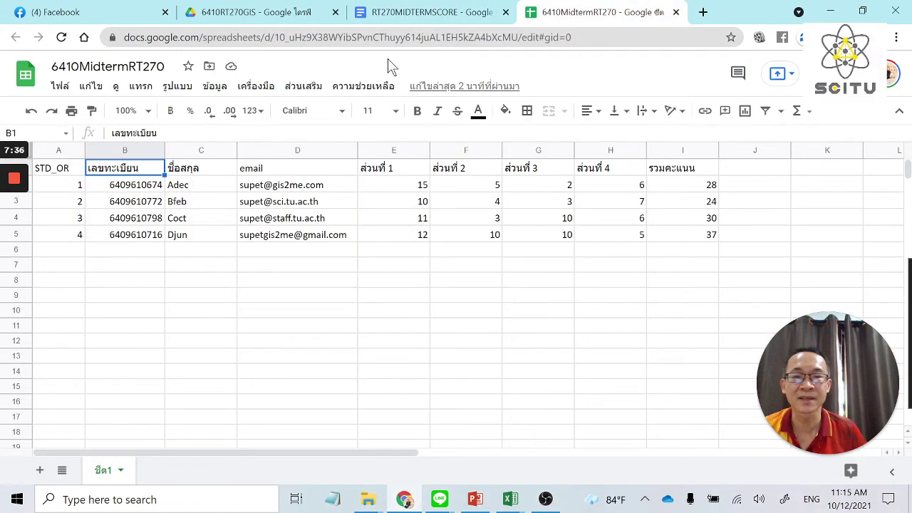
Check the ชื่อสกุล header in C1, then add 'email <<email>>' below the name line.
key(Right)
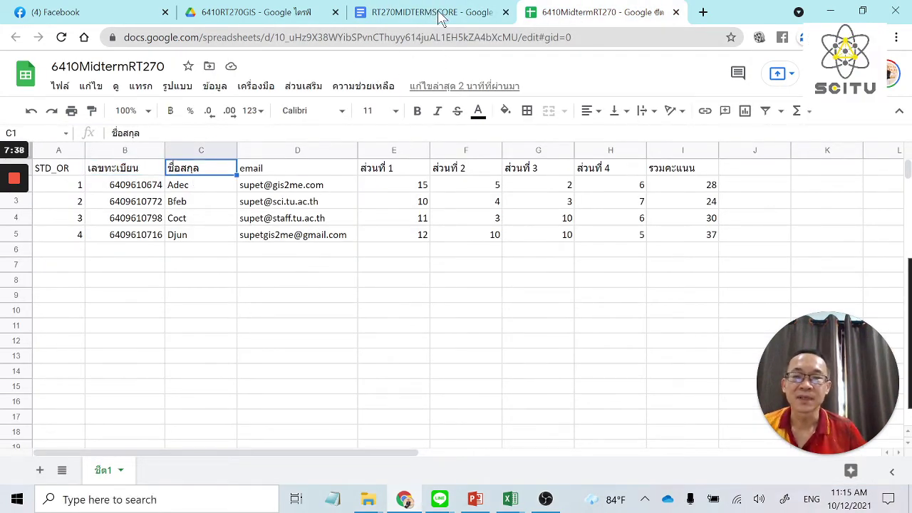
click(434, 12)
key(Return)
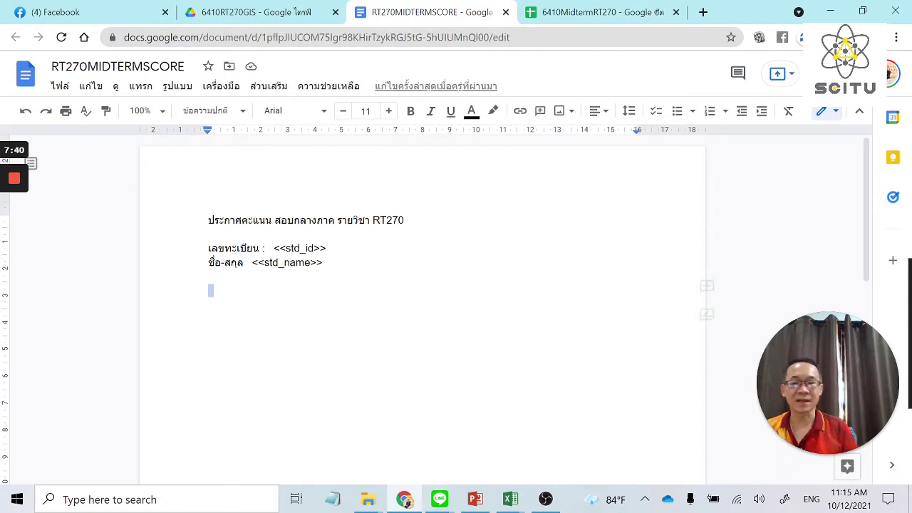
text(email)
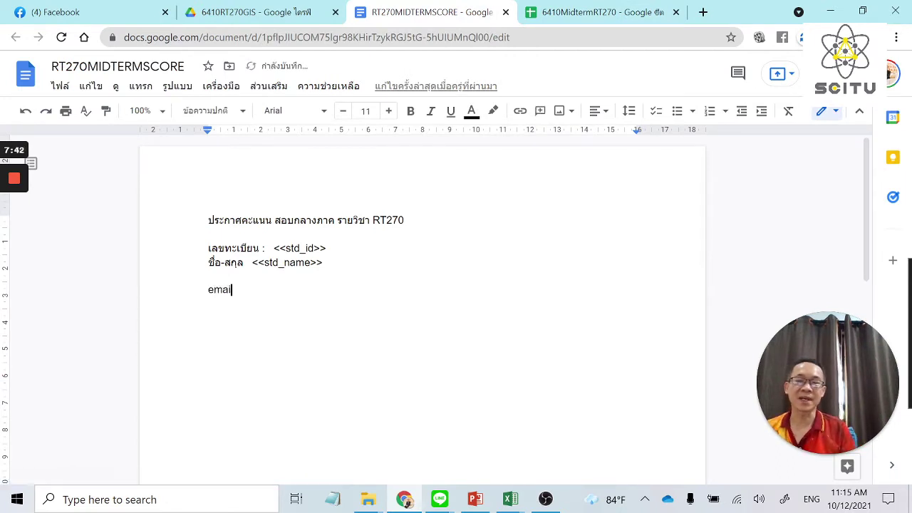
key(grave)
text(ฒฒ)
key(BackSpace)
key(BackSpace)
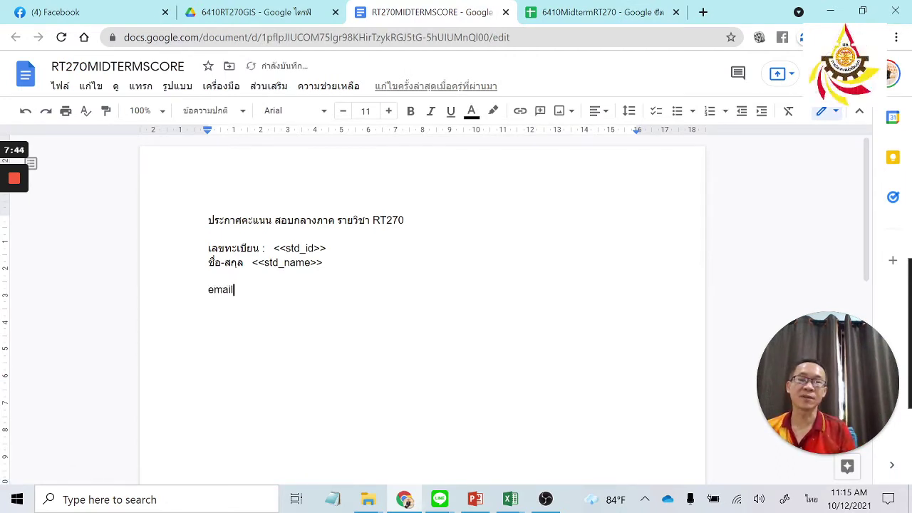
key(grave)
text(<<)
key(grave)
text(ำทฟร)
key(BackSpace)
key(BackSpace)
key(grave)
text(email>>)
key(Return)
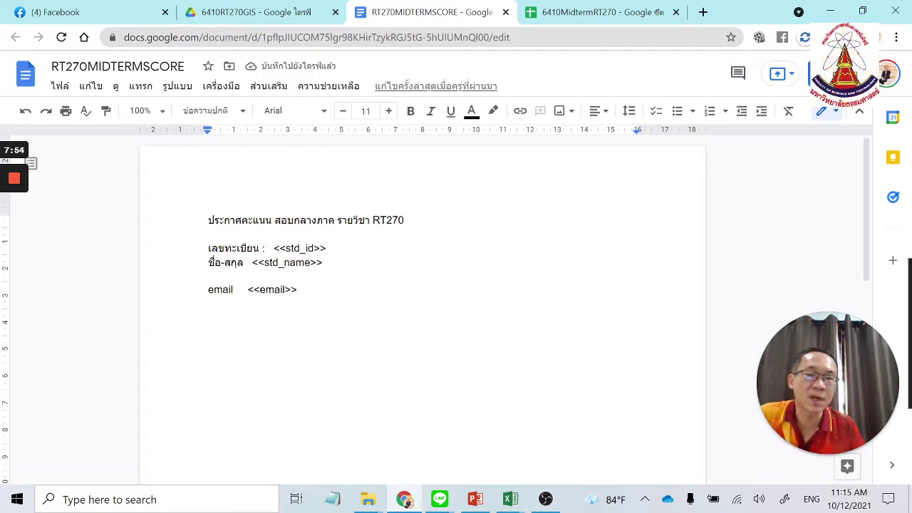
Copy the score headings E1:I1 from the 6410MidtermRT270 spreadsheet.
click(581, 10)
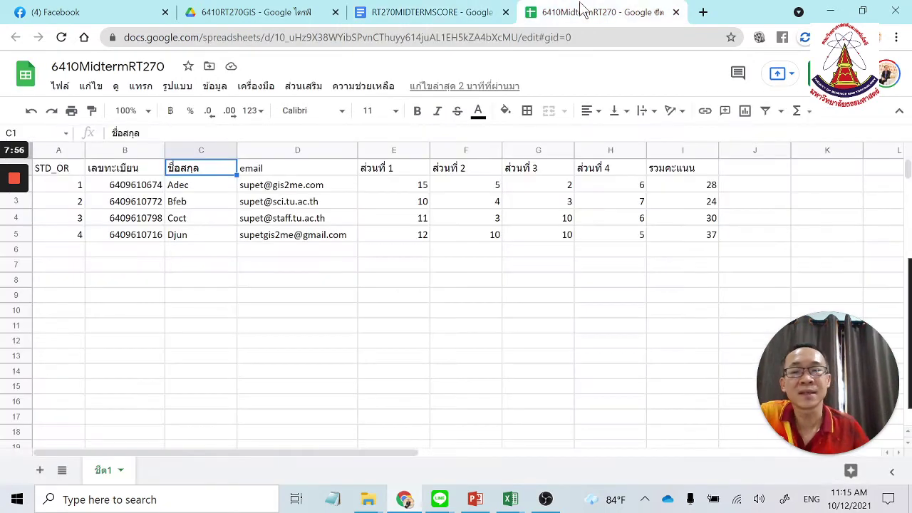
click(412, 171)
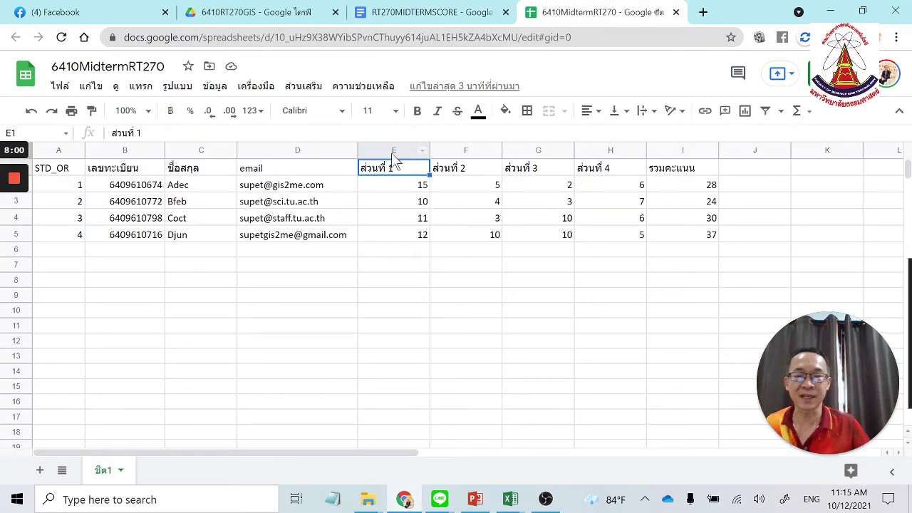
shift+click(693, 171)
key(ctrl+c)
Paste the headings without formatting on the empty line below the email line.
click(426, 12)
click(321, 318)
key(ctrl+v)
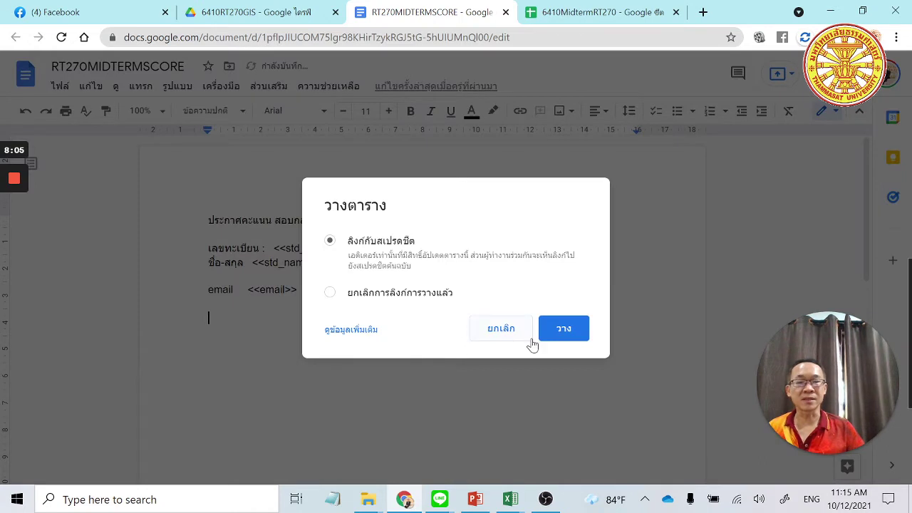
click(527, 336)
right_click(233, 315)
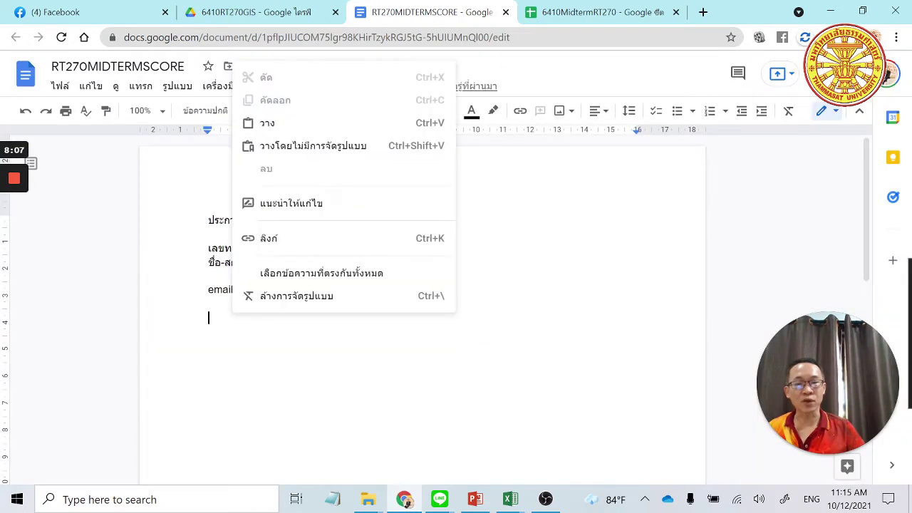
click(344, 150)
Break the headings line after ส่วนที่ 1, fixing stray characters.
click(241, 317)
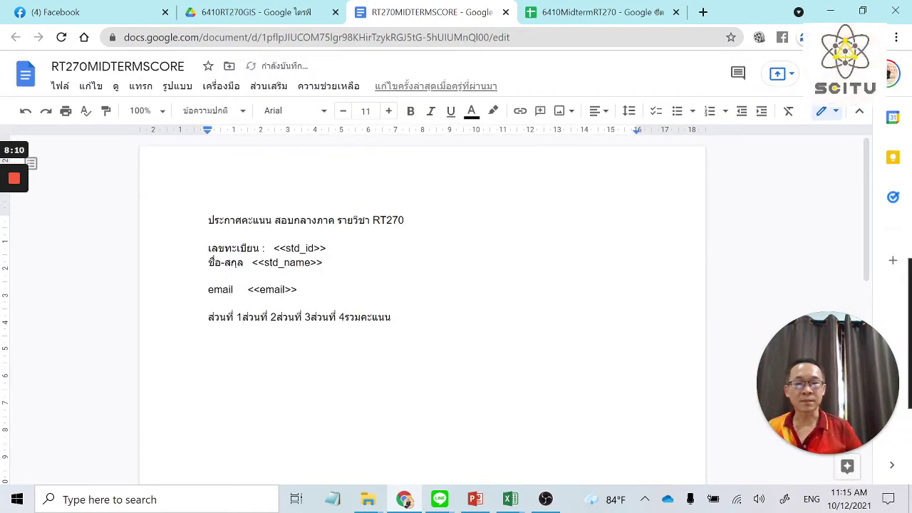
text(\)
key(Return)
key(Tab)
key(BackSpace)
key(BackSpace)
key(BackSpace)
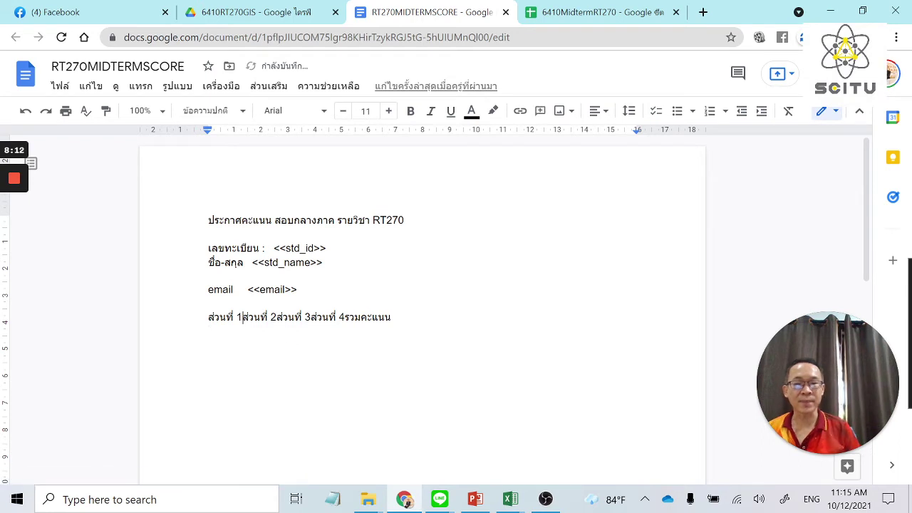
key(Return)
key(Tab)
key(BackSpace)
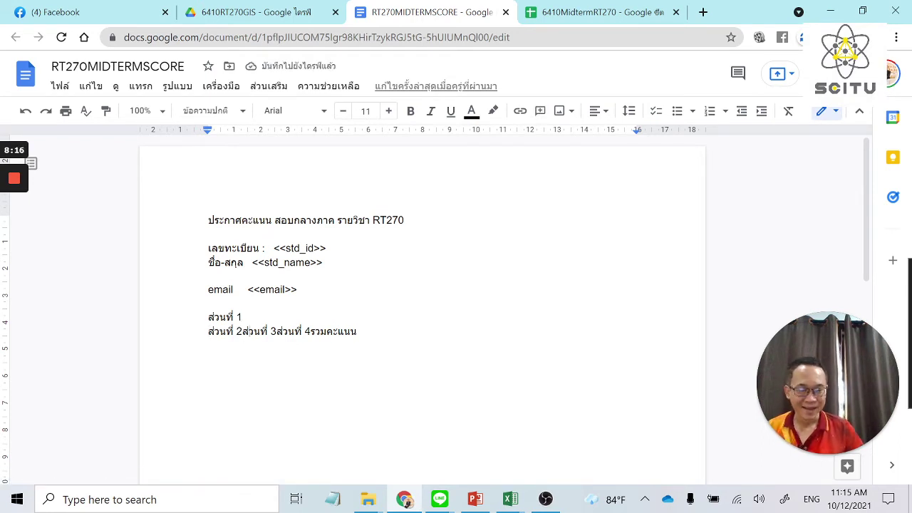
Split ส่วนที่ 2, ส่วนที่ 3, ส่วนที่ 4 and รวมคะแนน onto separate lines.
click(241, 332)
key(Return)
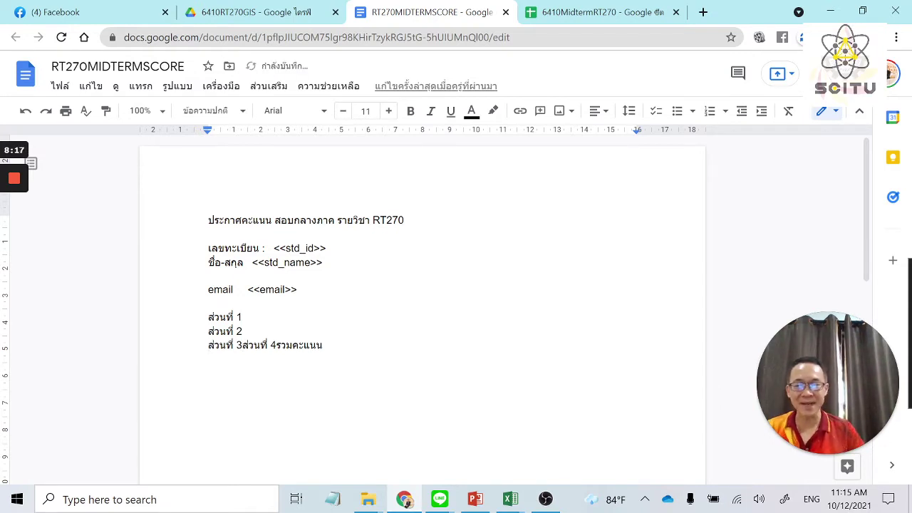
click(242, 345)
key(Return)
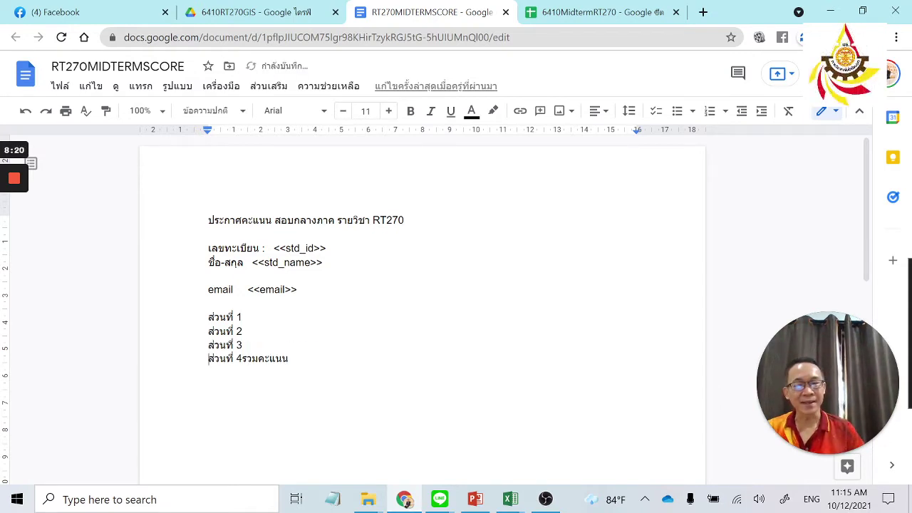
key(Return)
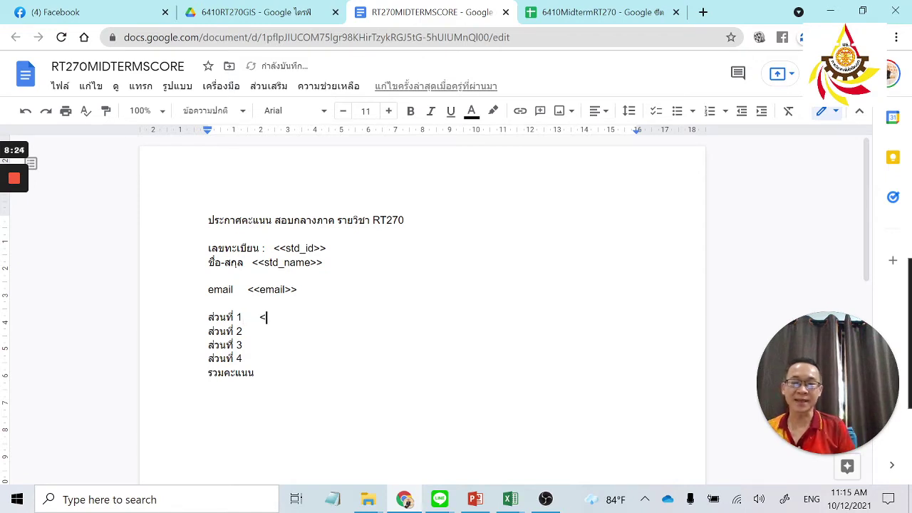
Add tab-aligned <<score01>>, <<socre02>> and <<score03>> placeholders beside sections 1–3.
text(core01>>)
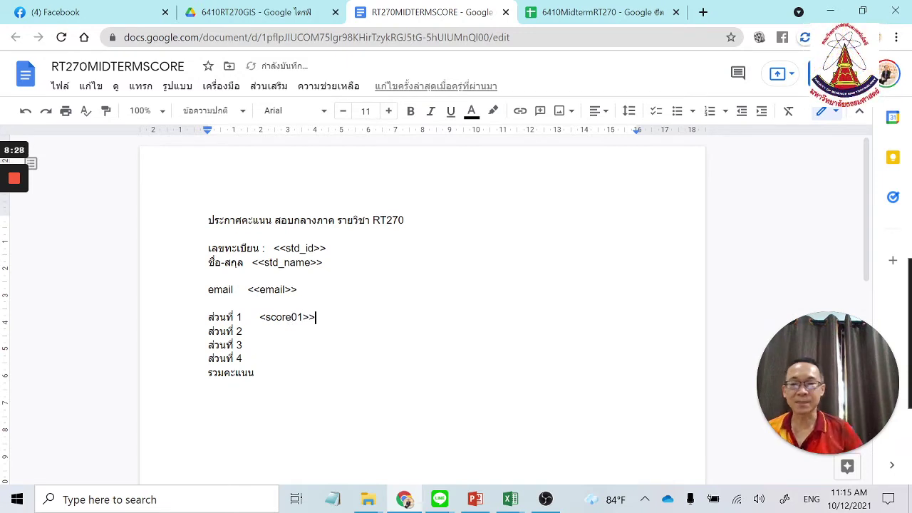
text(<)
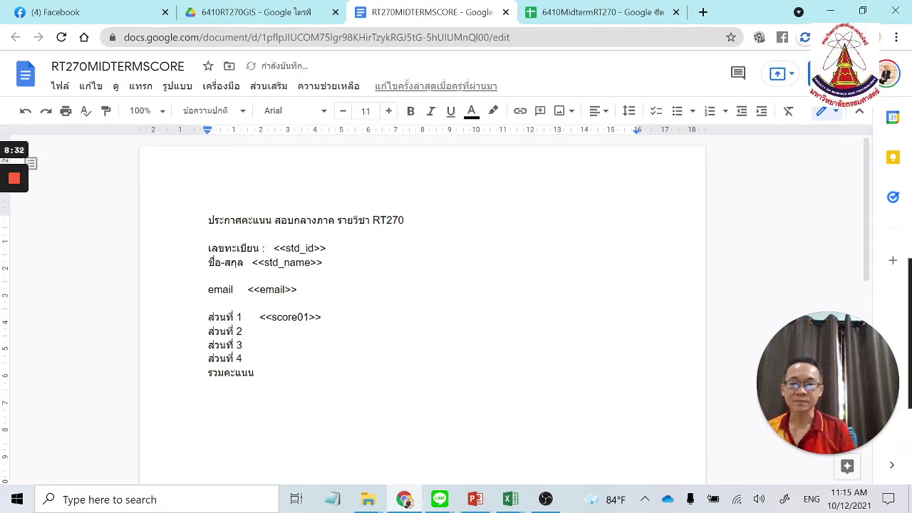
key(Left)
key(Left)
key(Left)
key(Tab)
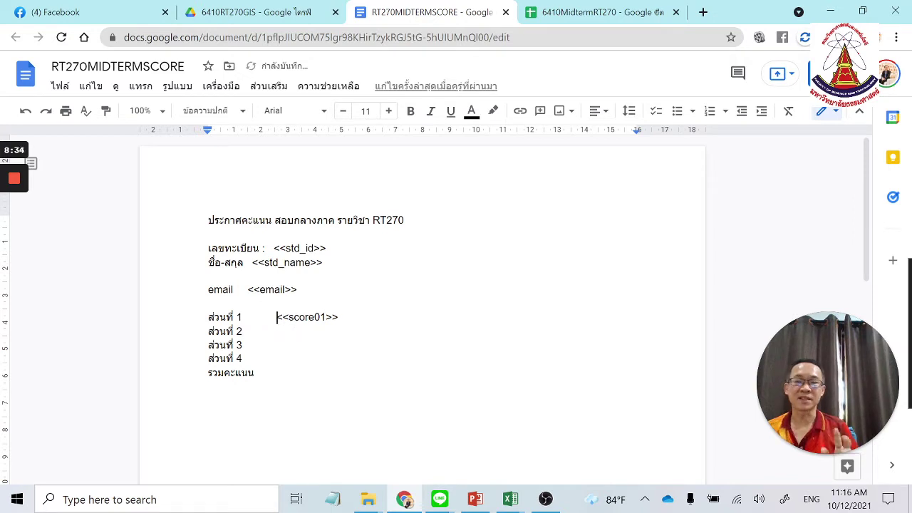
text(<<socre02>>)
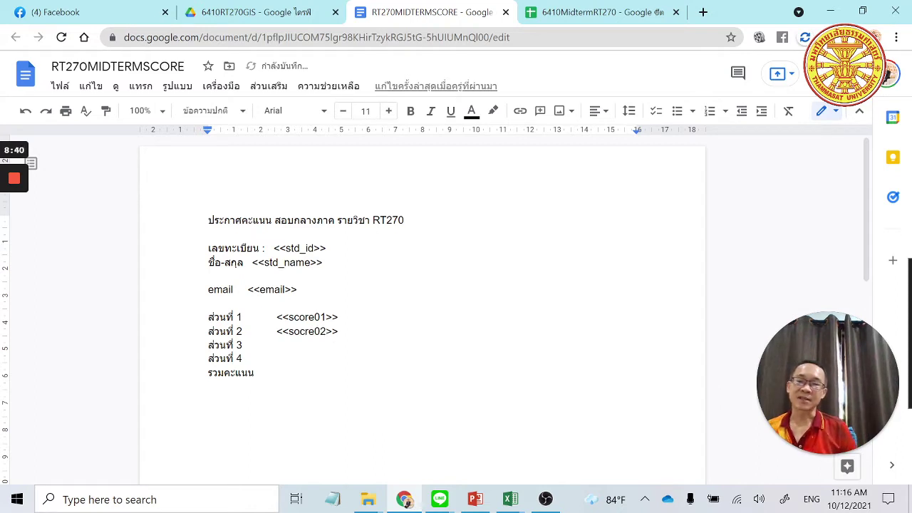
text(core03>>)
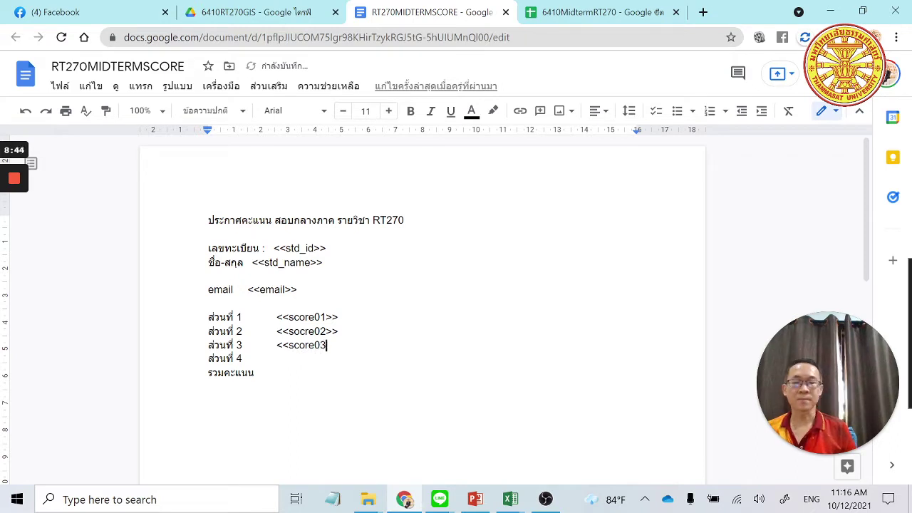
Add <<score04>> beside ส่วนที่ 4 and <<totalmidterm>> beside รวมคะแนน.
key(Return)
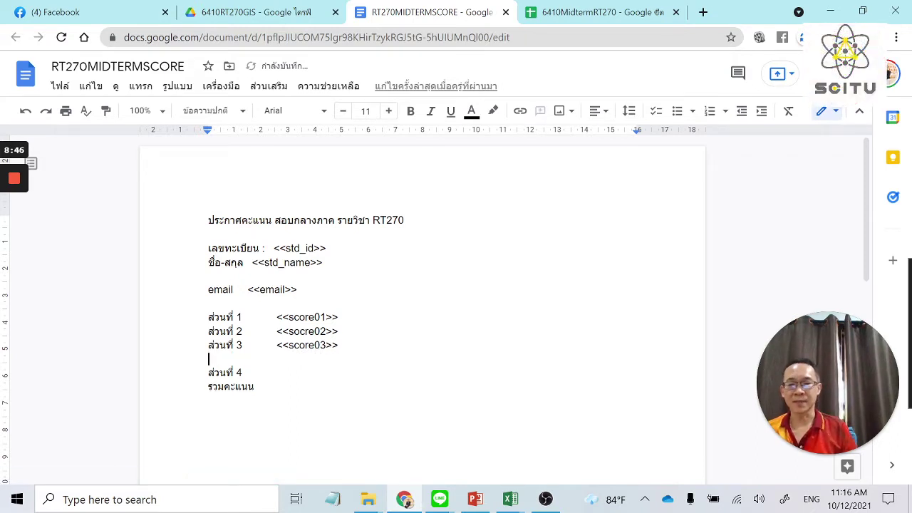
key(Delete)
key(End)
text(<<)
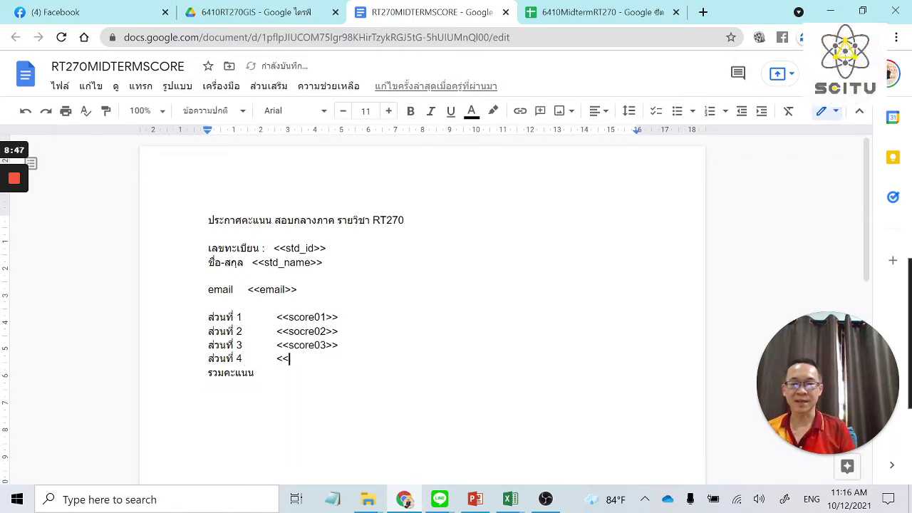
text(score04)
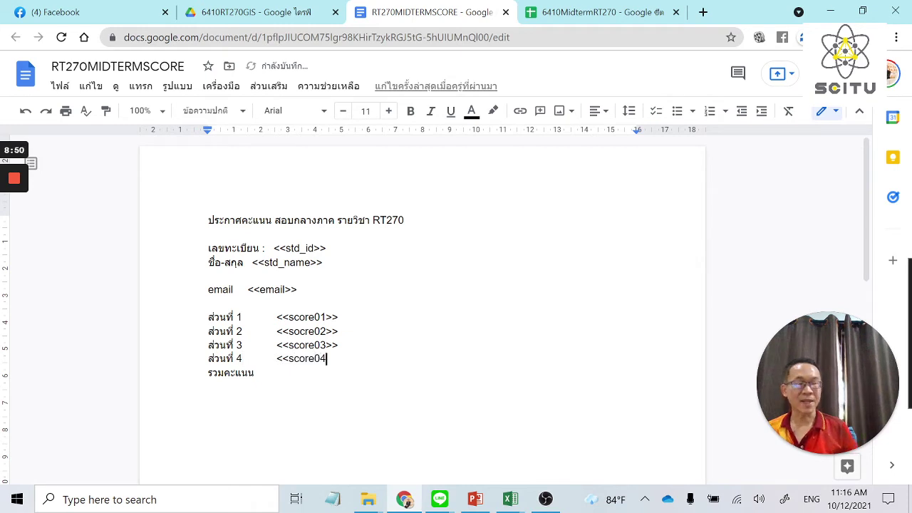
text(>> รวมคะแนน	)
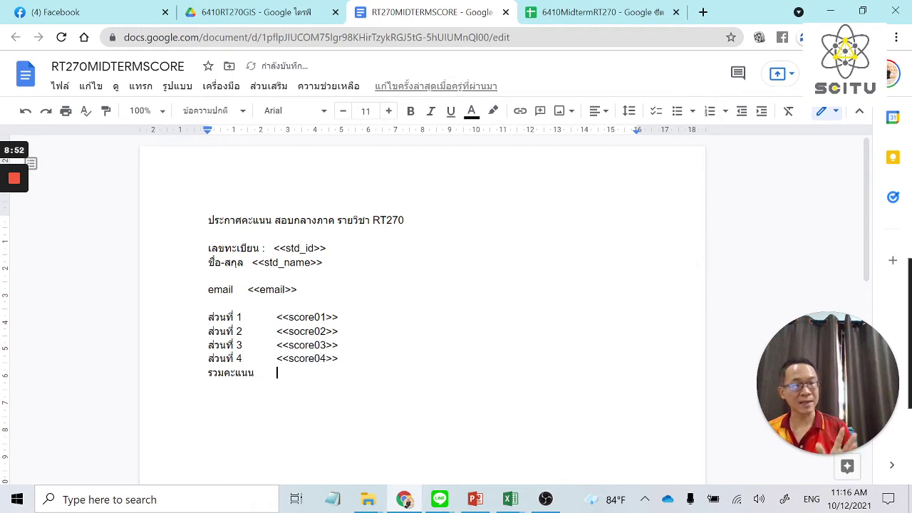
text(<<)
text(total>>)
click(310, 373)
text(midterm>>)
Add an empty line below the total and select the heading line.
click(360, 373)
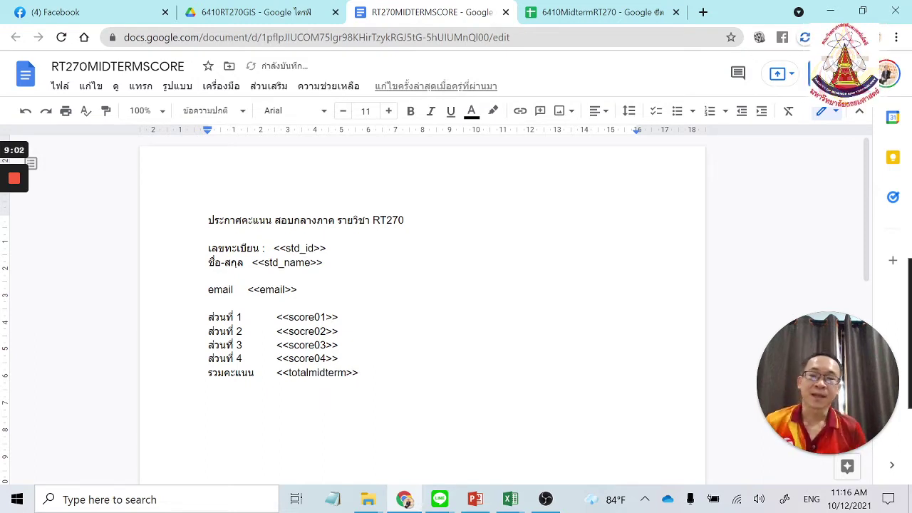
key(Return)
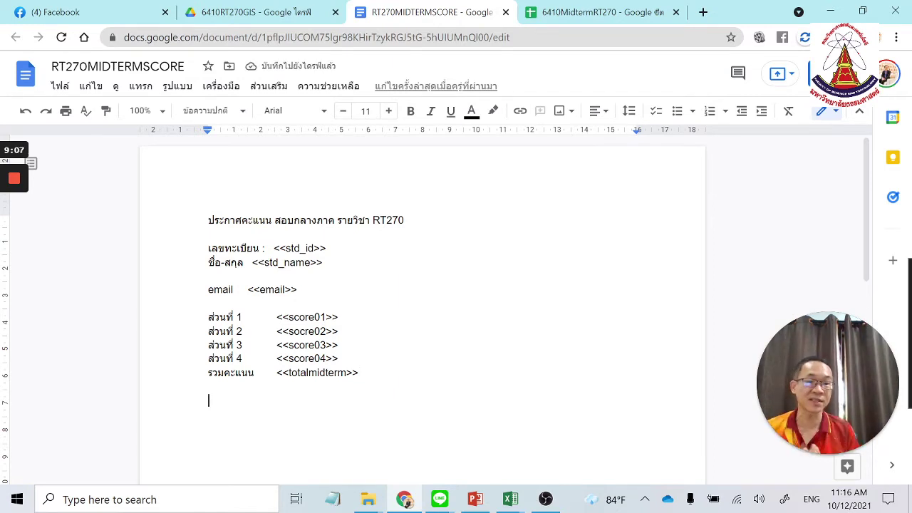
click(208, 220)
drag(208, 220, 406, 221)
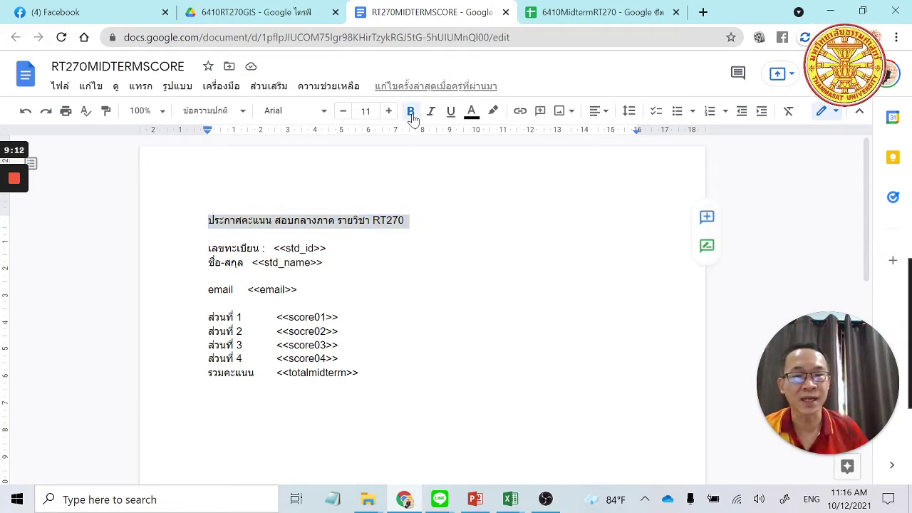
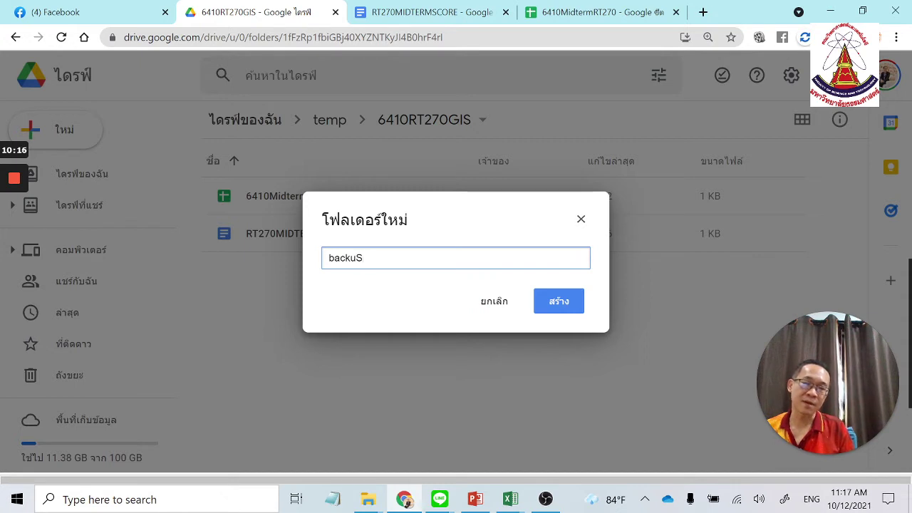
Correct the new folder's name to MidtermScore and create it.
key(BackSpace)
key(BackSpace)
text(MidtermScore)
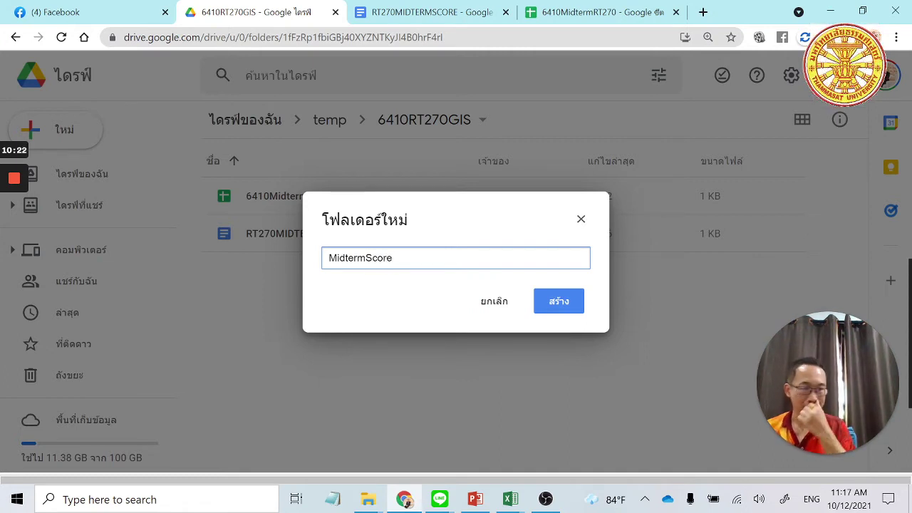
click(574, 311)
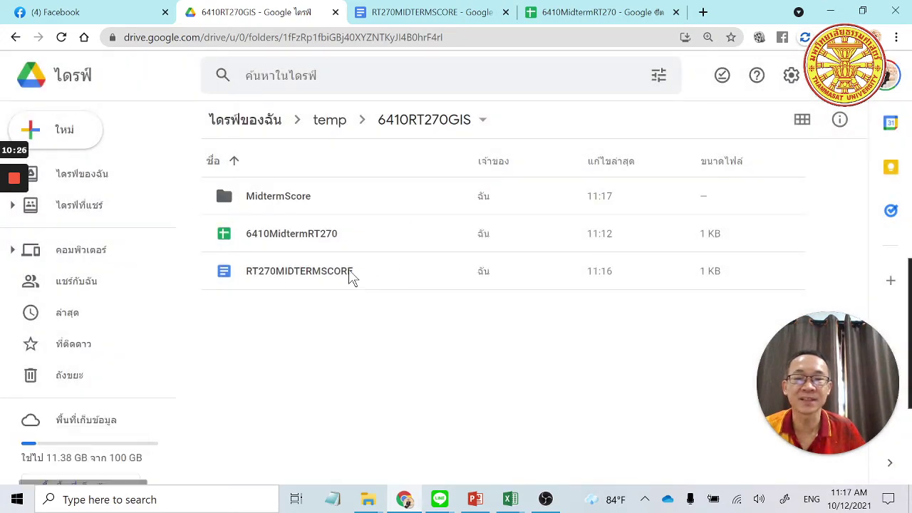
Select the RT270MIDTERMSCORE document and MidtermScore folder, then bring up the RT270MIDTERMSCORE template.
click(304, 281)
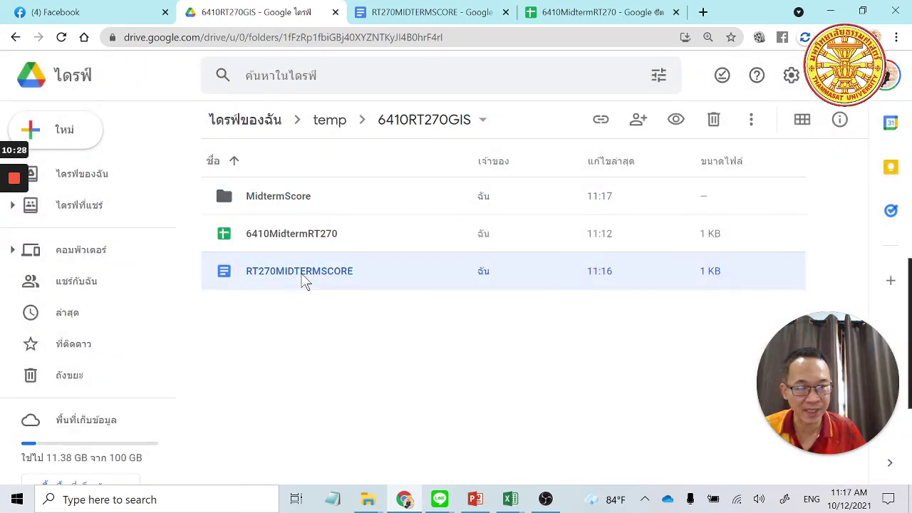
click(293, 204)
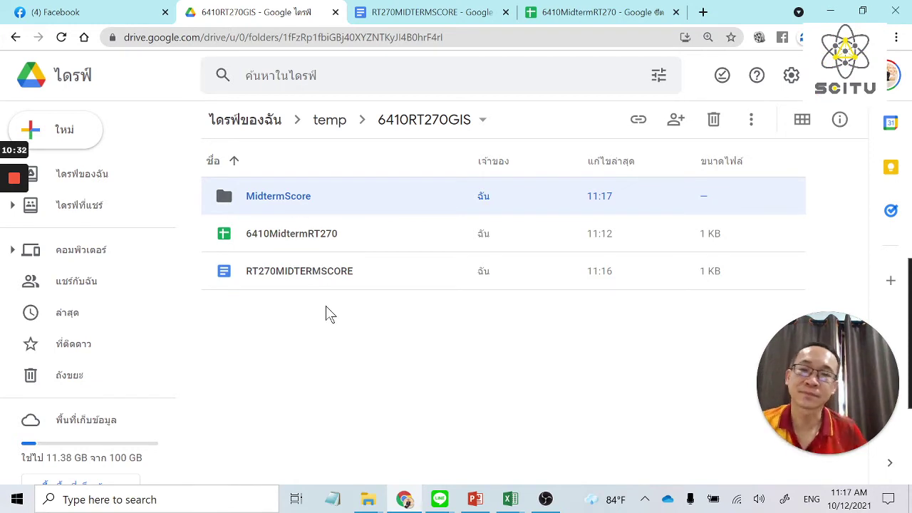
click(445, 12)
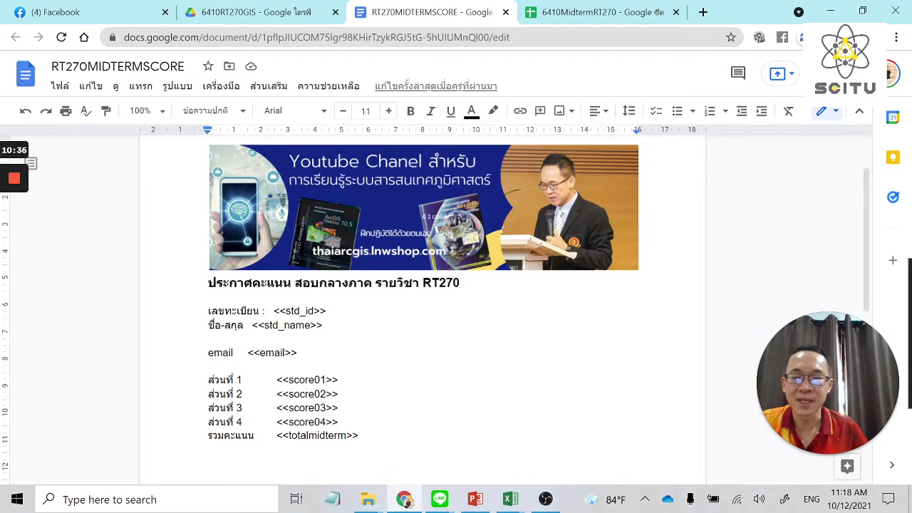
Add an empty line below <<totalmidterm>> in the template, then return to the 6410MidtermRT270 sheet.
scroll(397, 444, down, 3)
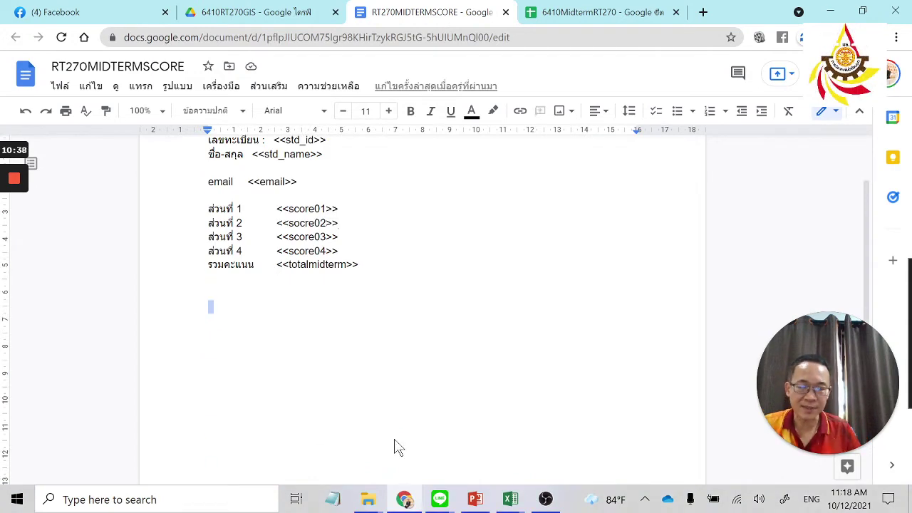
scroll(397, 444, up, 2)
key(Return)
key(Return)
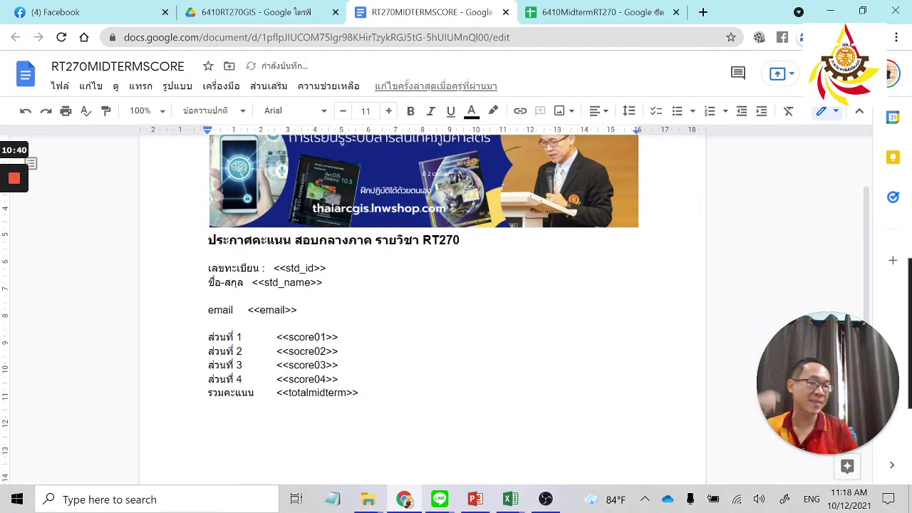
scroll(423, 307, up, 2)
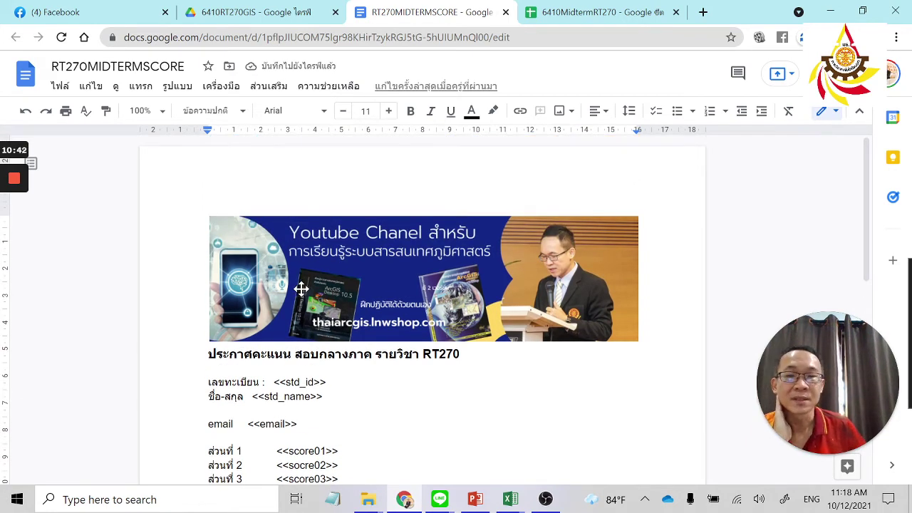
click(602, 10)
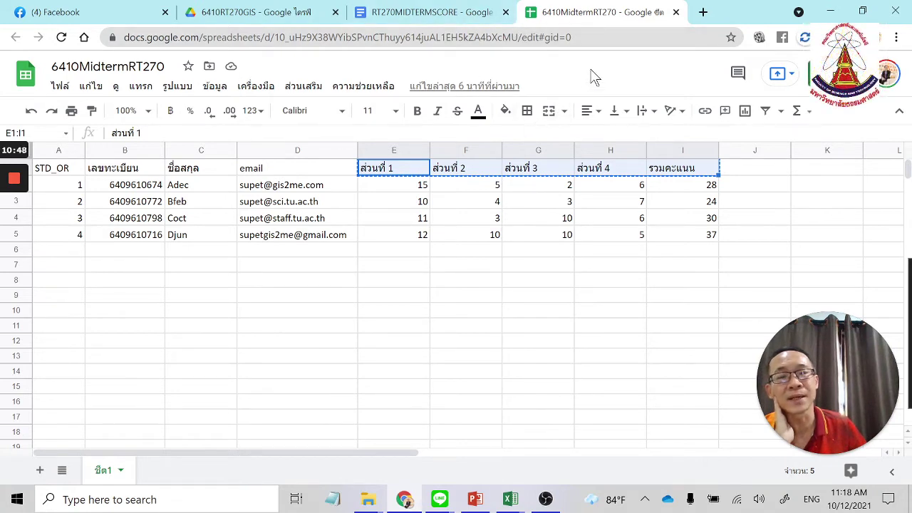
Clear the E1:I1 copy marking and choose Add-ons > Get add-ons to reach the Marketplace.
click(662, 218)
key(Escape)
click(307, 86)
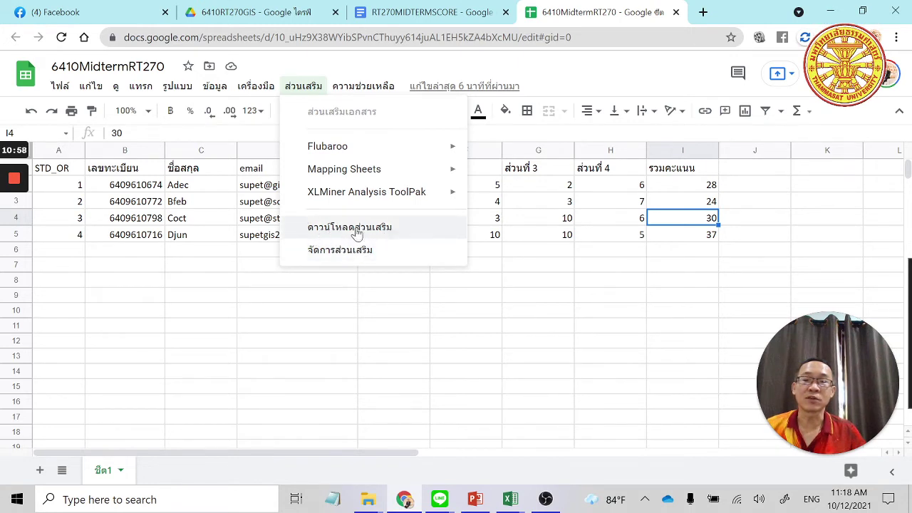
click(363, 228)
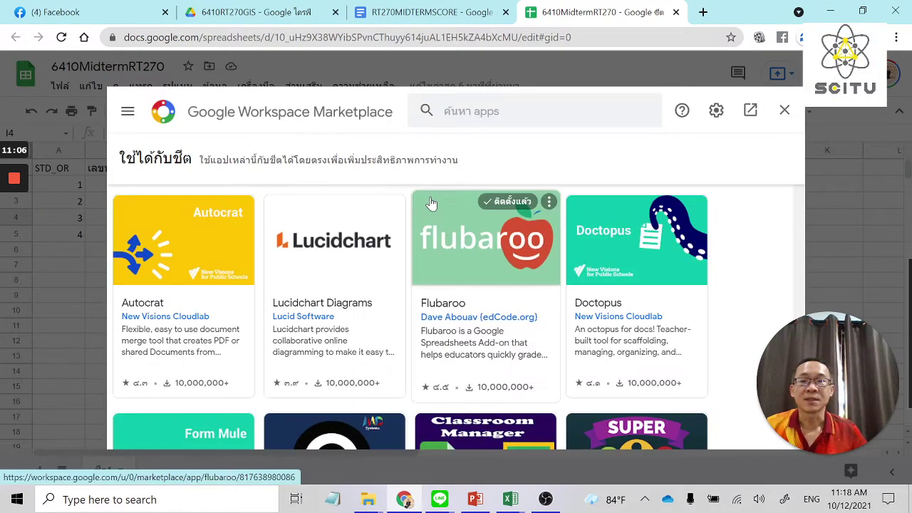
Search the Marketplace for 'autocr', open Autocrat's details page and begin installing it.
click(428, 124)
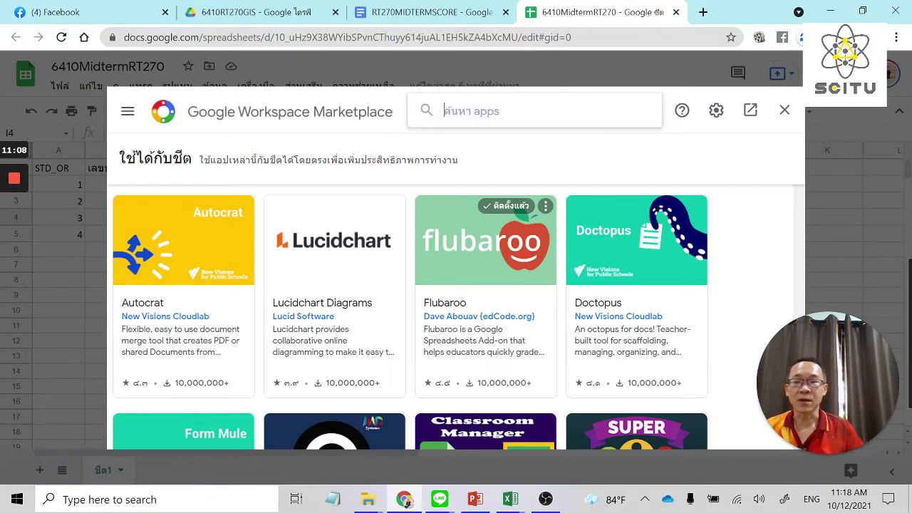
text(autocr)
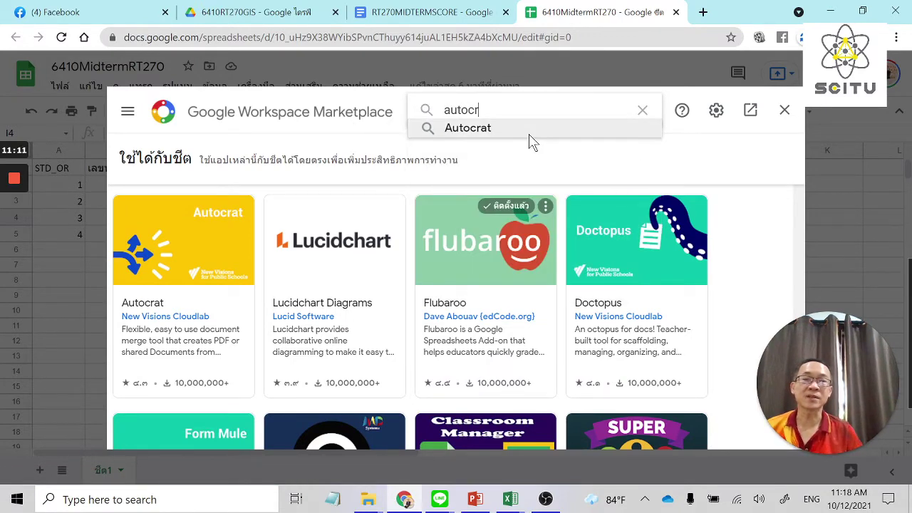
click(528, 132)
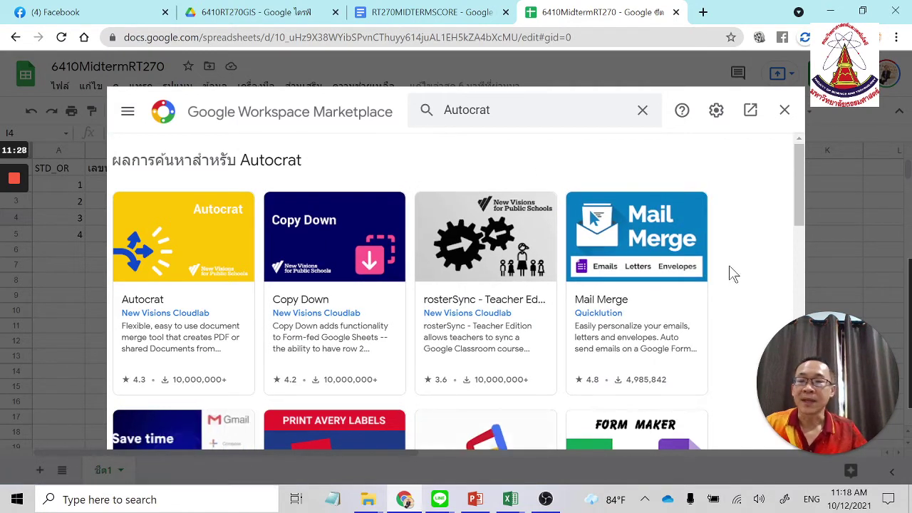
click(179, 240)
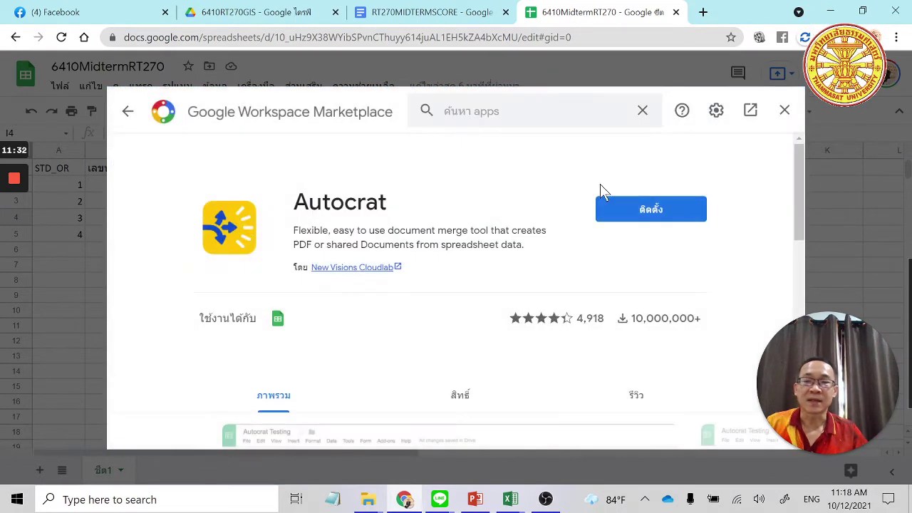
click(643, 209)
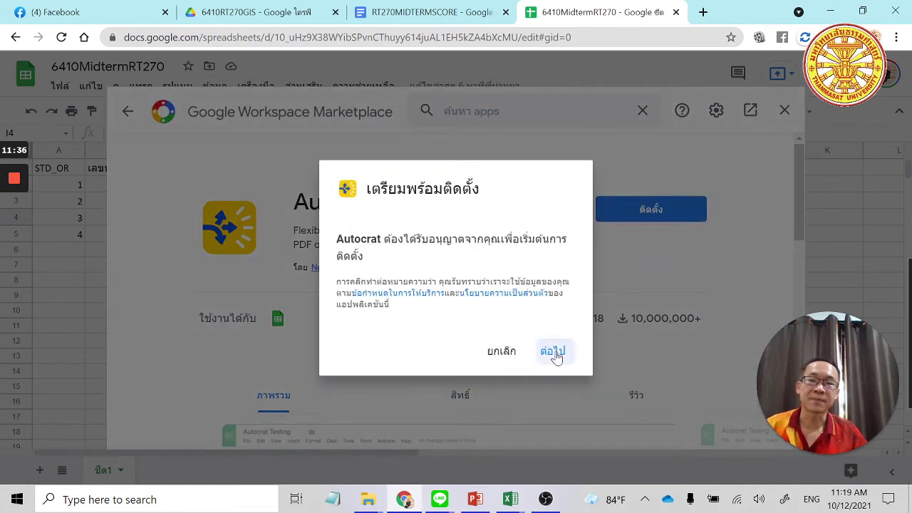
Continue the install, choose the Google account, and allow Autocrat access to the account.
click(553, 352)
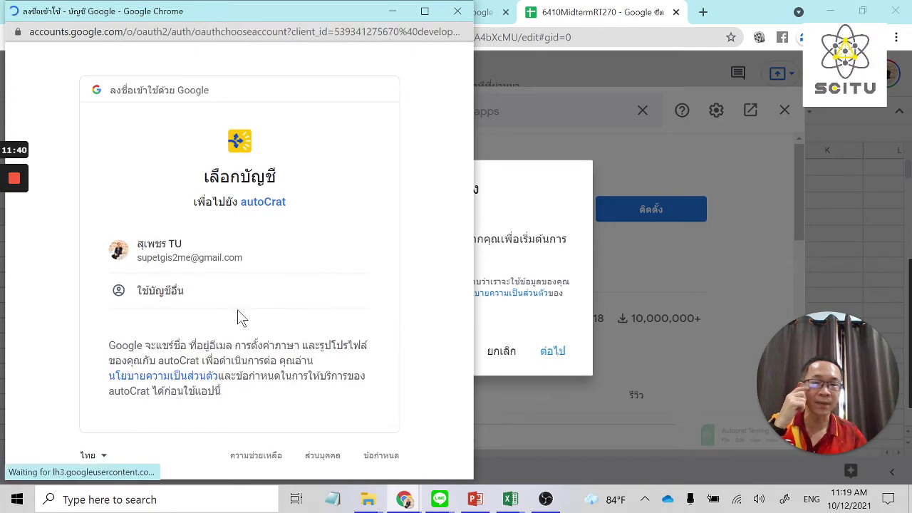
click(257, 259)
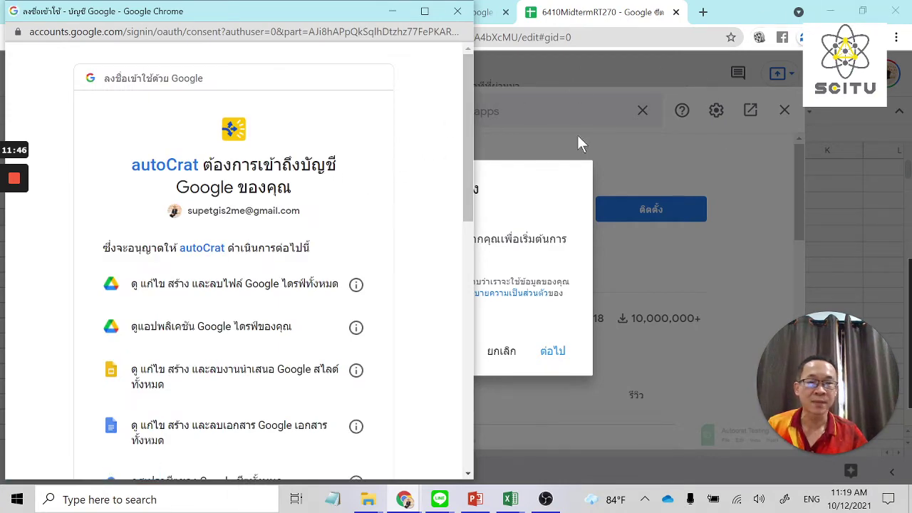
scroll(346, 332, down, 10)
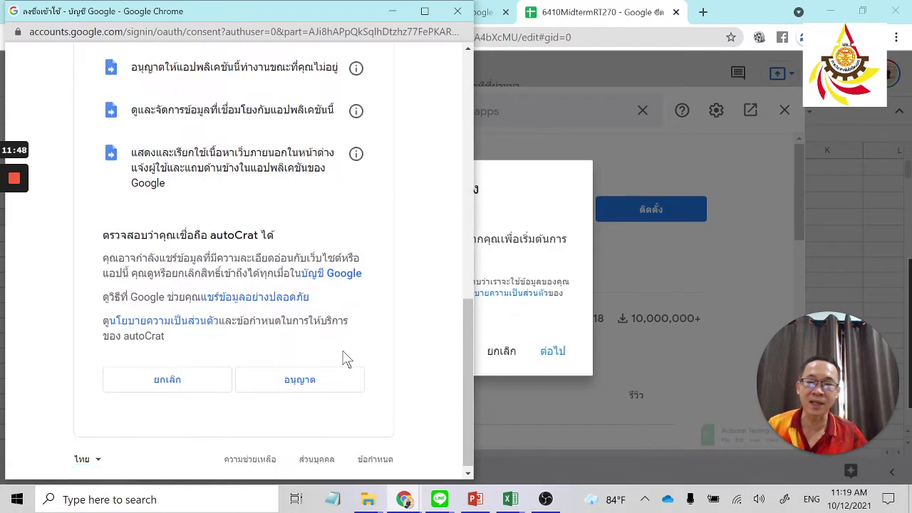
click(333, 388)
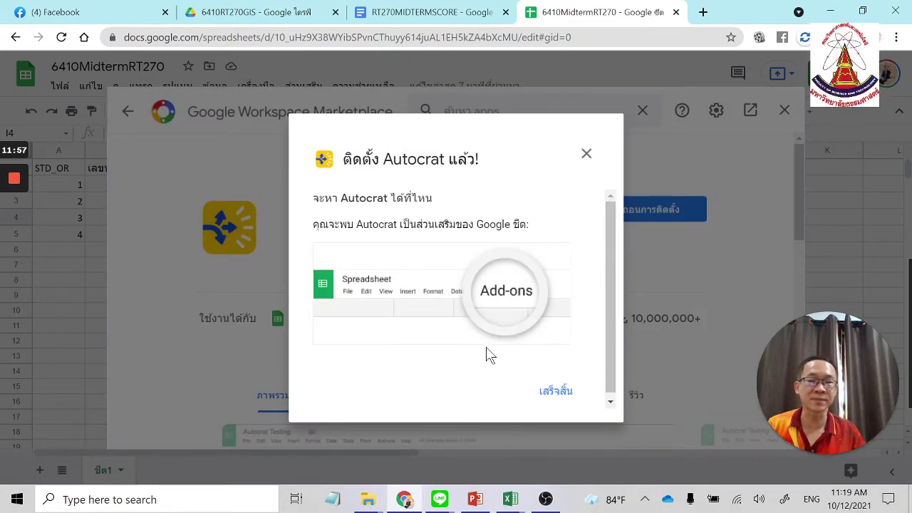
scroll(499, 300, down, 1)
Dismiss the install confirmation, read Autocrat's expanded description including v3.1 features, then close the Marketplace.
click(557, 389)
scroll(498, 317, down, 2)
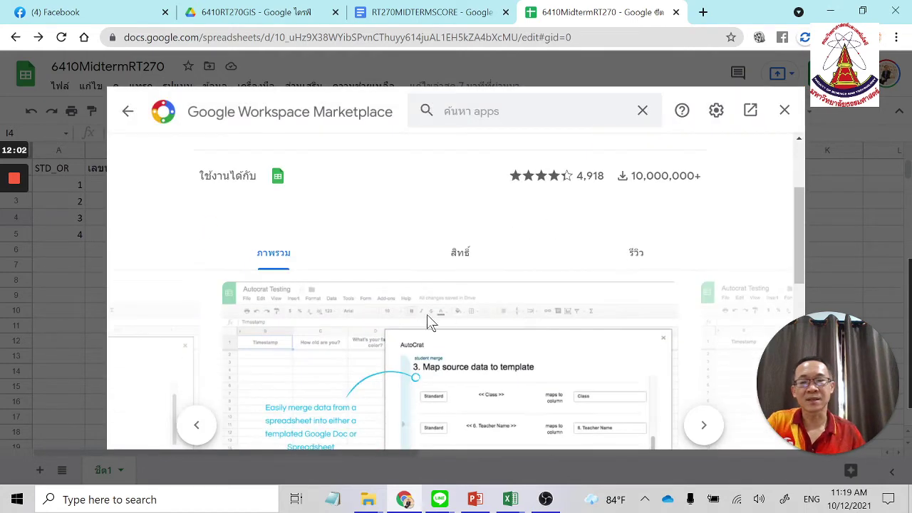
scroll(428, 320, down, 5)
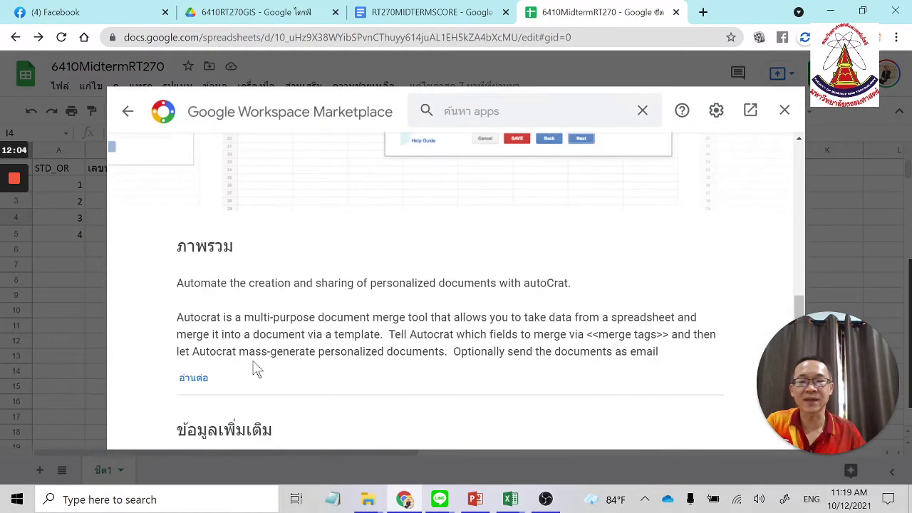
scroll(265, 340, down, 2)
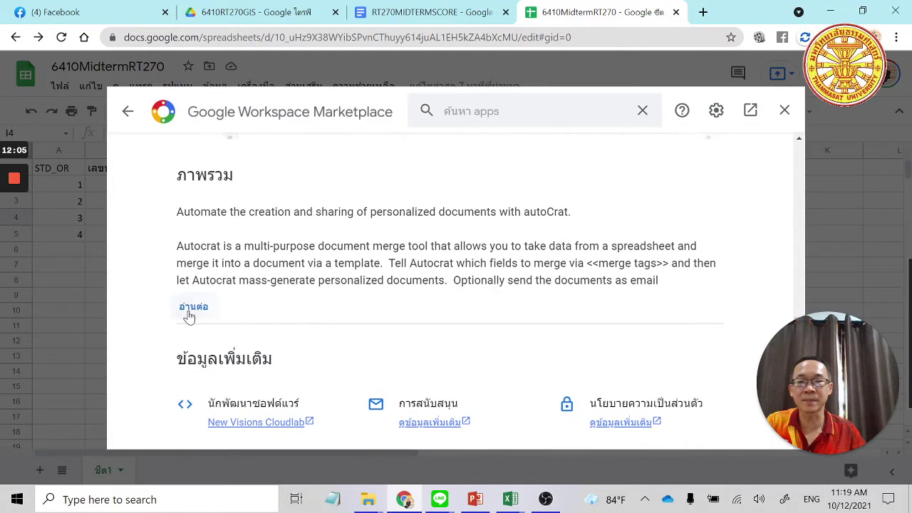
click(188, 307)
scroll(450, 293, down, 1)
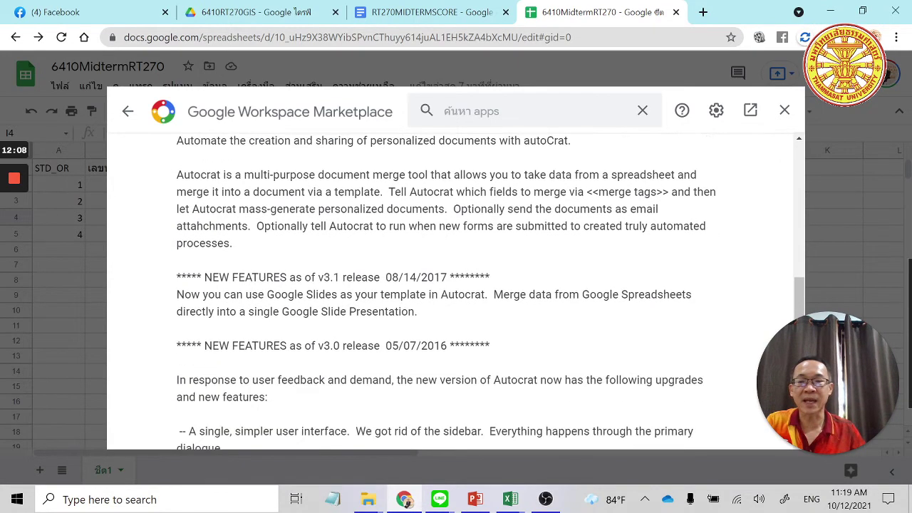
drag(253, 278, 340, 278)
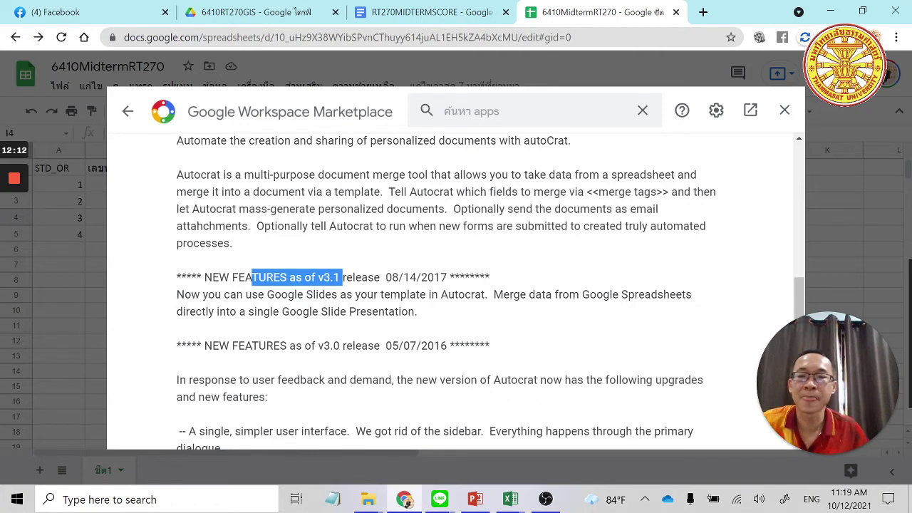
scroll(364, 321, down, 2)
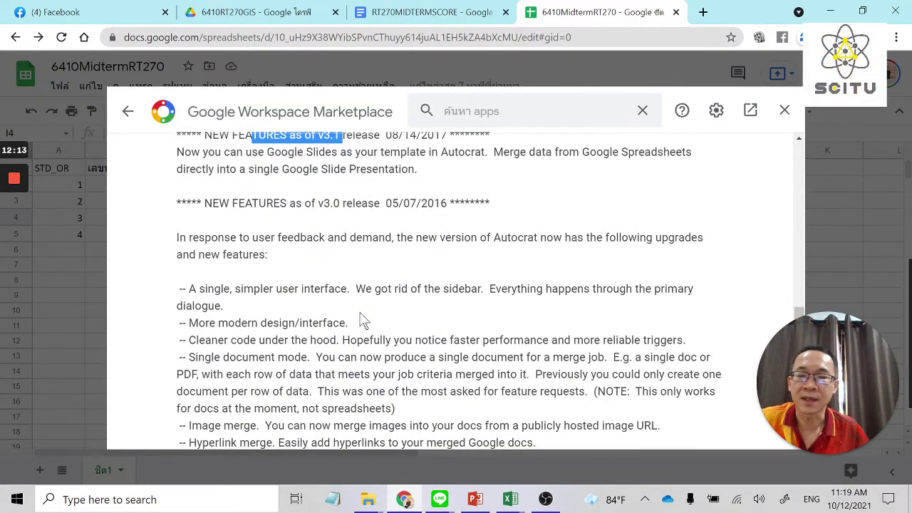
scroll(364, 321, down, 1)
scroll(364, 319, down, 2)
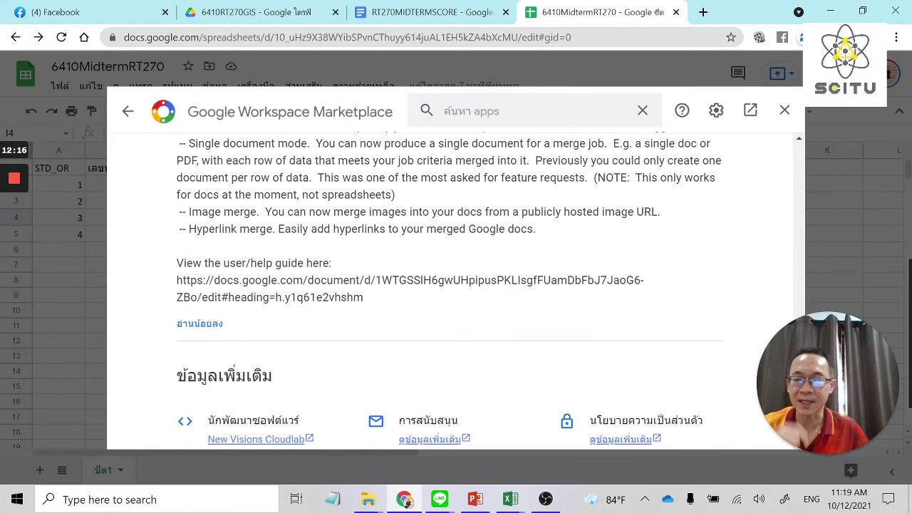
scroll(450, 292, up, 6)
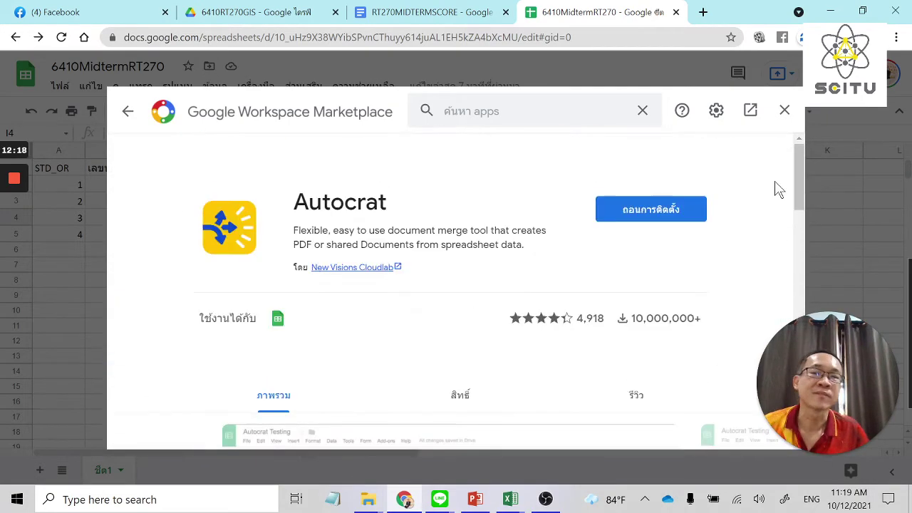
click(784, 110)
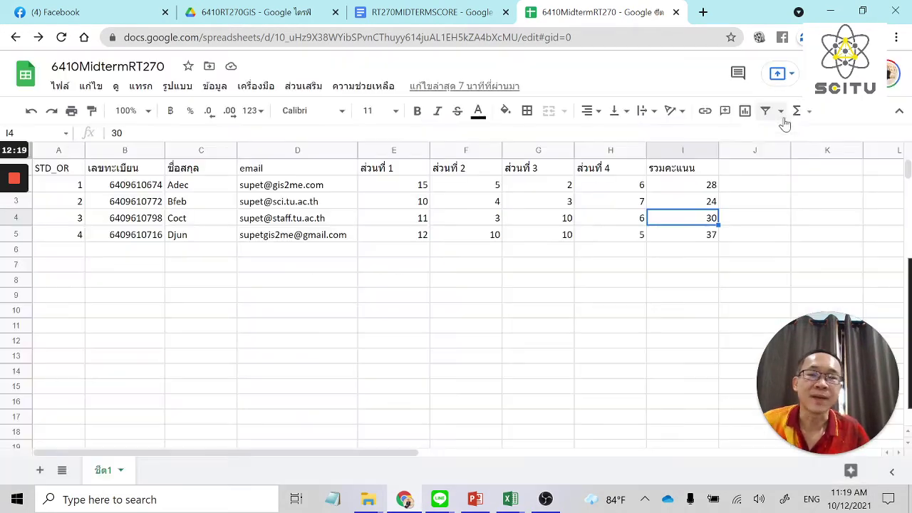
Launch Autocrat from the Extensions menu over the 6410MidtermRT270 sheet.
click(688, 239)
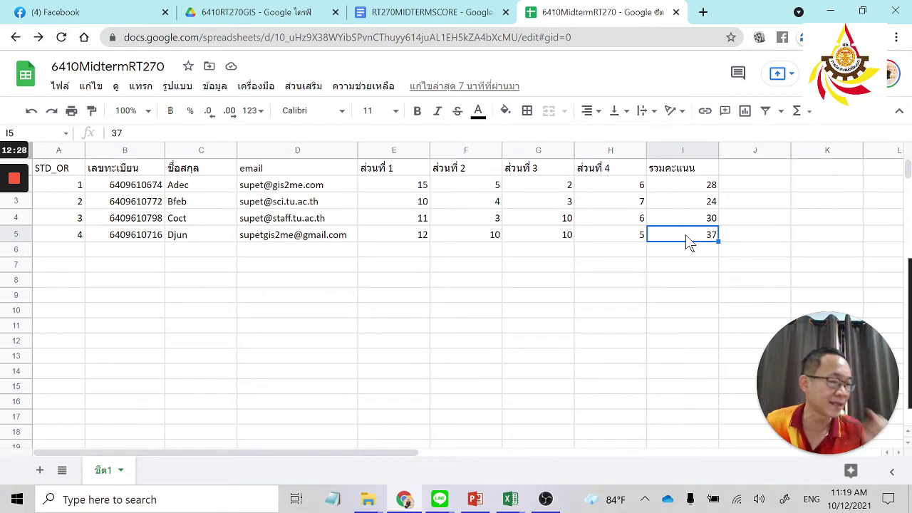
click(313, 87)
mouse_move(322, 157)
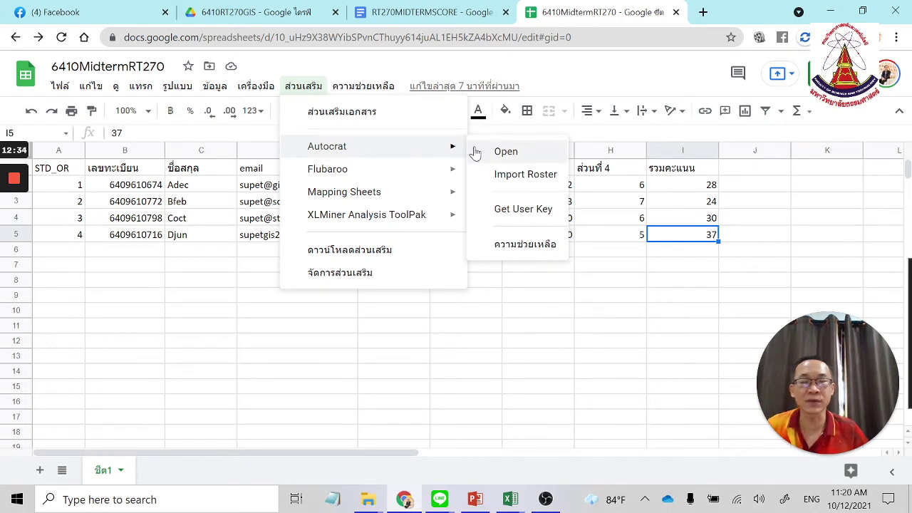
click(502, 151)
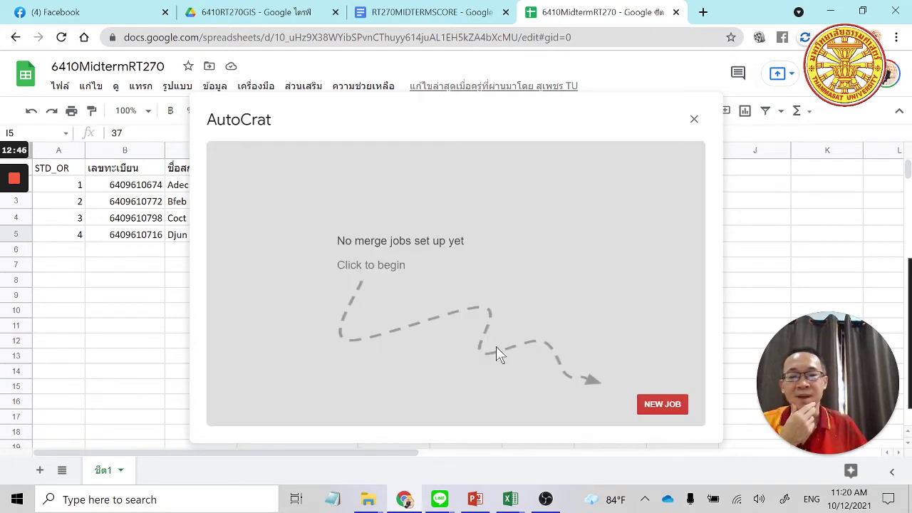
Create a new Autocrat merge job named '6410RT270 MidtermScore' and advance to template choice.
click(659, 410)
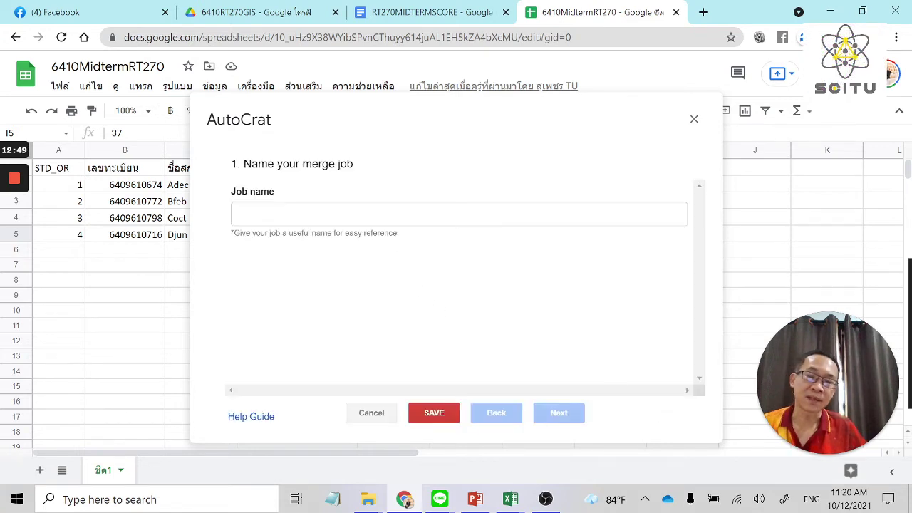
click(285, 213)
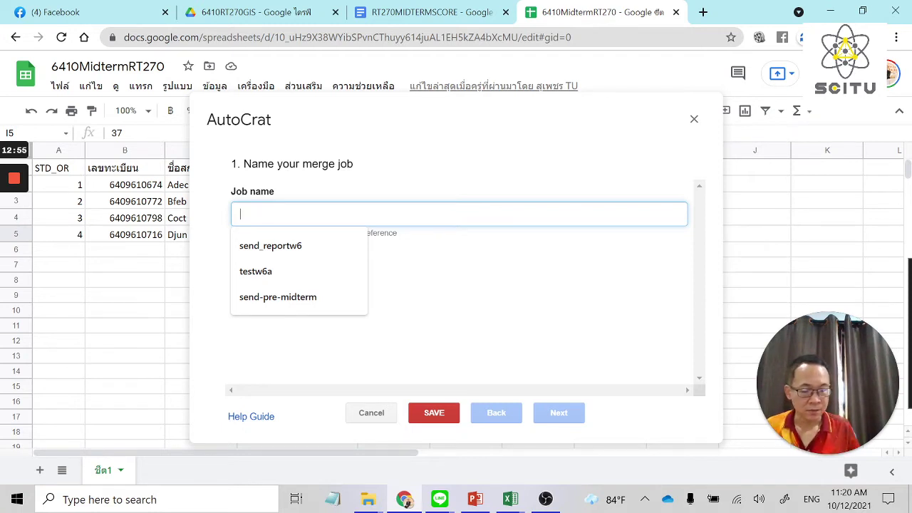
text(6410RT270)
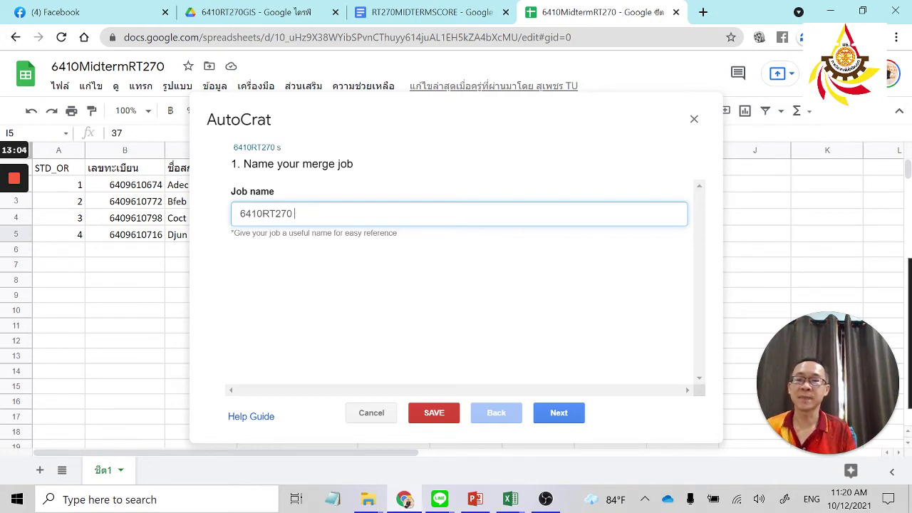
text(MidtermScore)
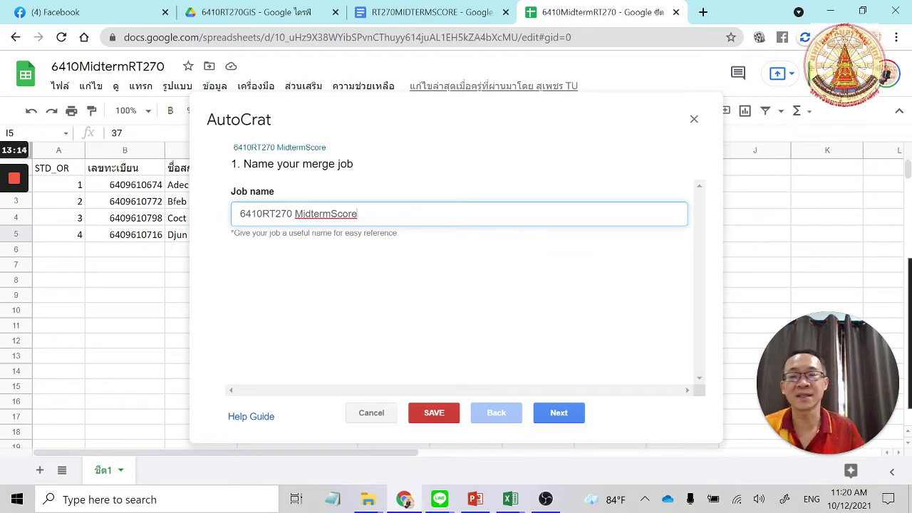
click(579, 420)
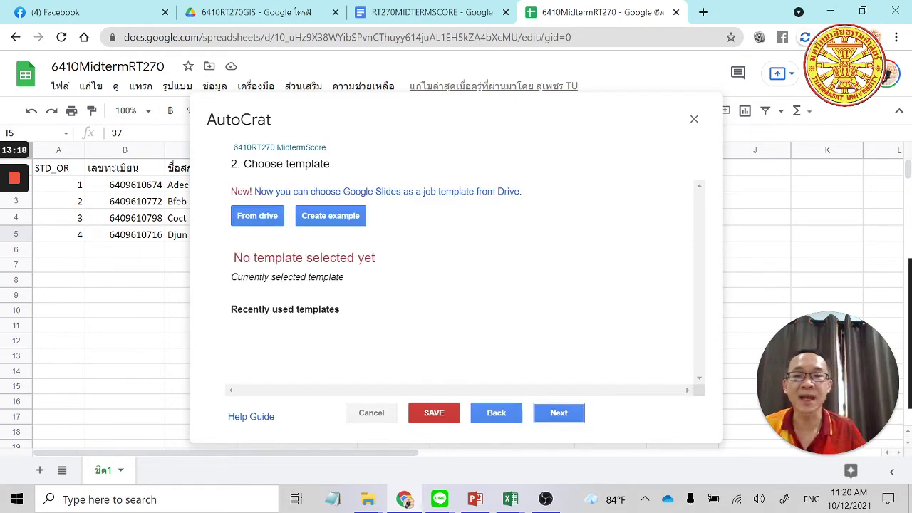
On the Choose template step, pick the template From drive.
drag(277, 165, 331, 164)
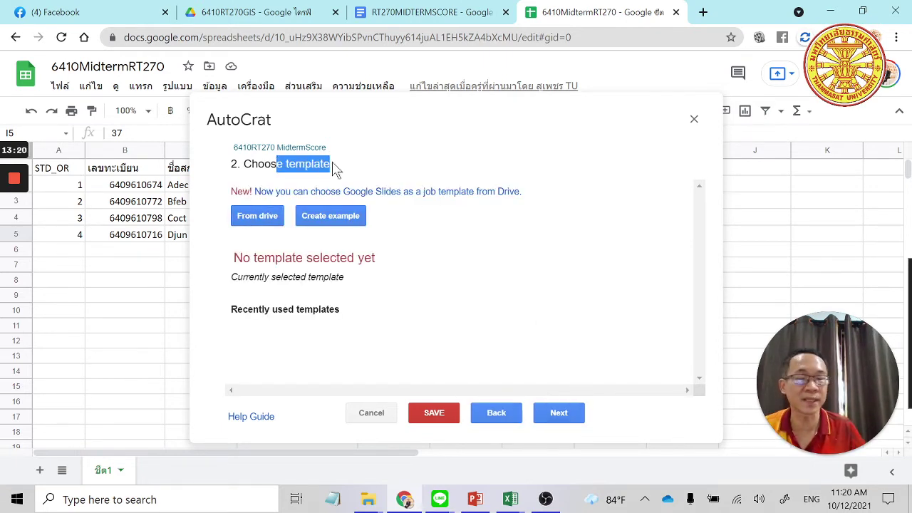
click(460, 262)
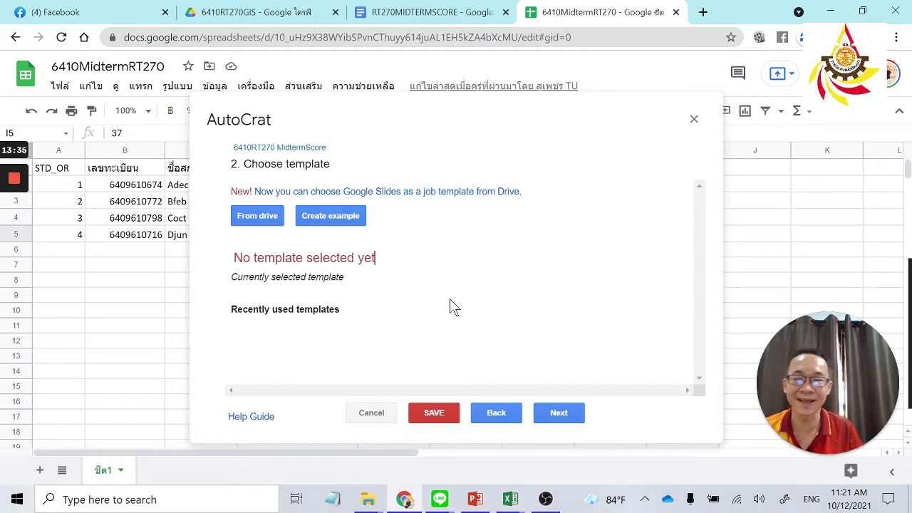
click(249, 216)
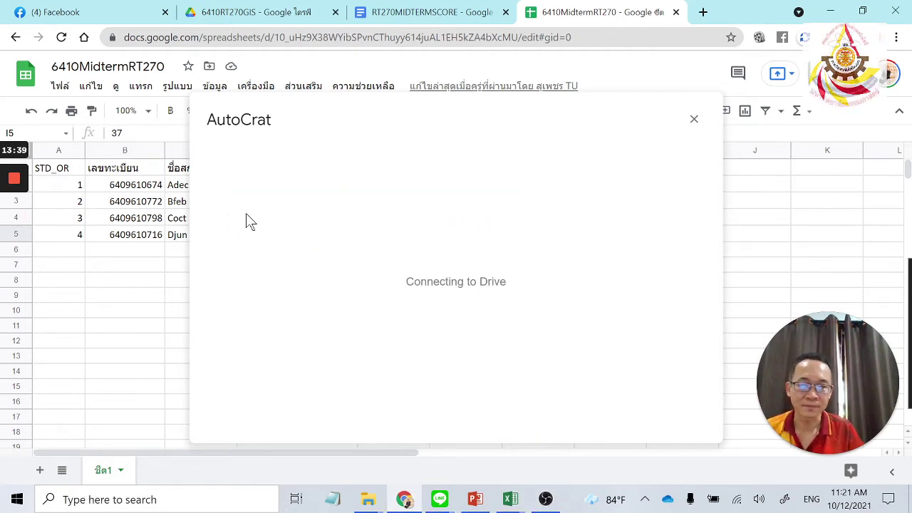